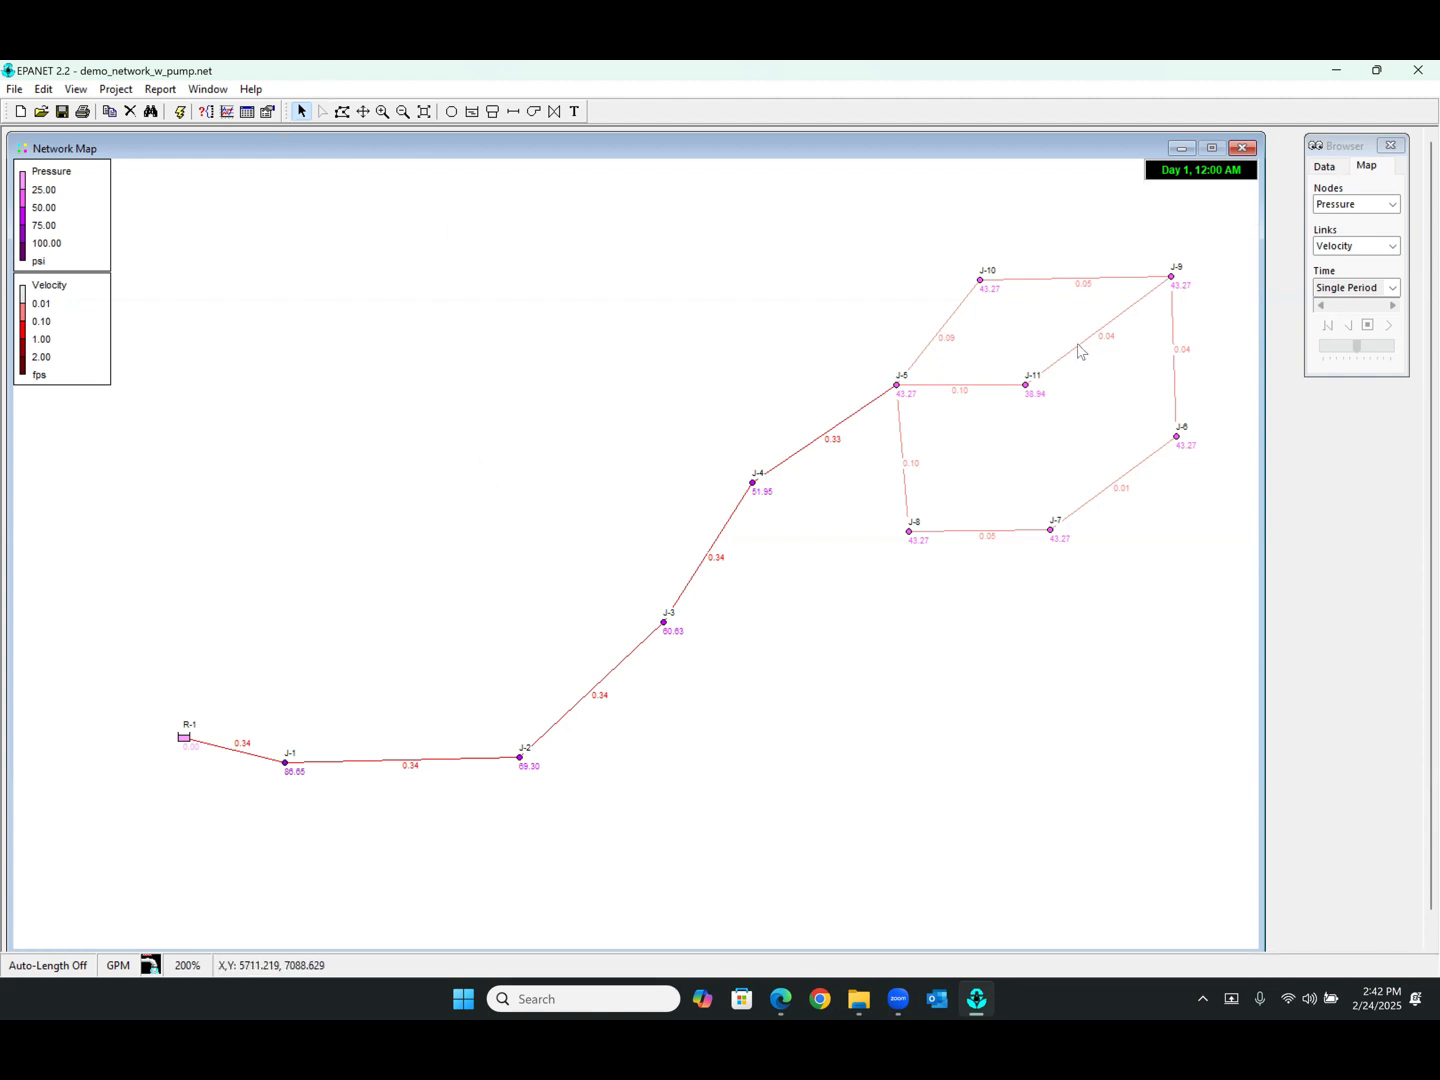
Switch the node map display to show Demand
{"action": "mouse_move", "coordinate": [1081, 348]}
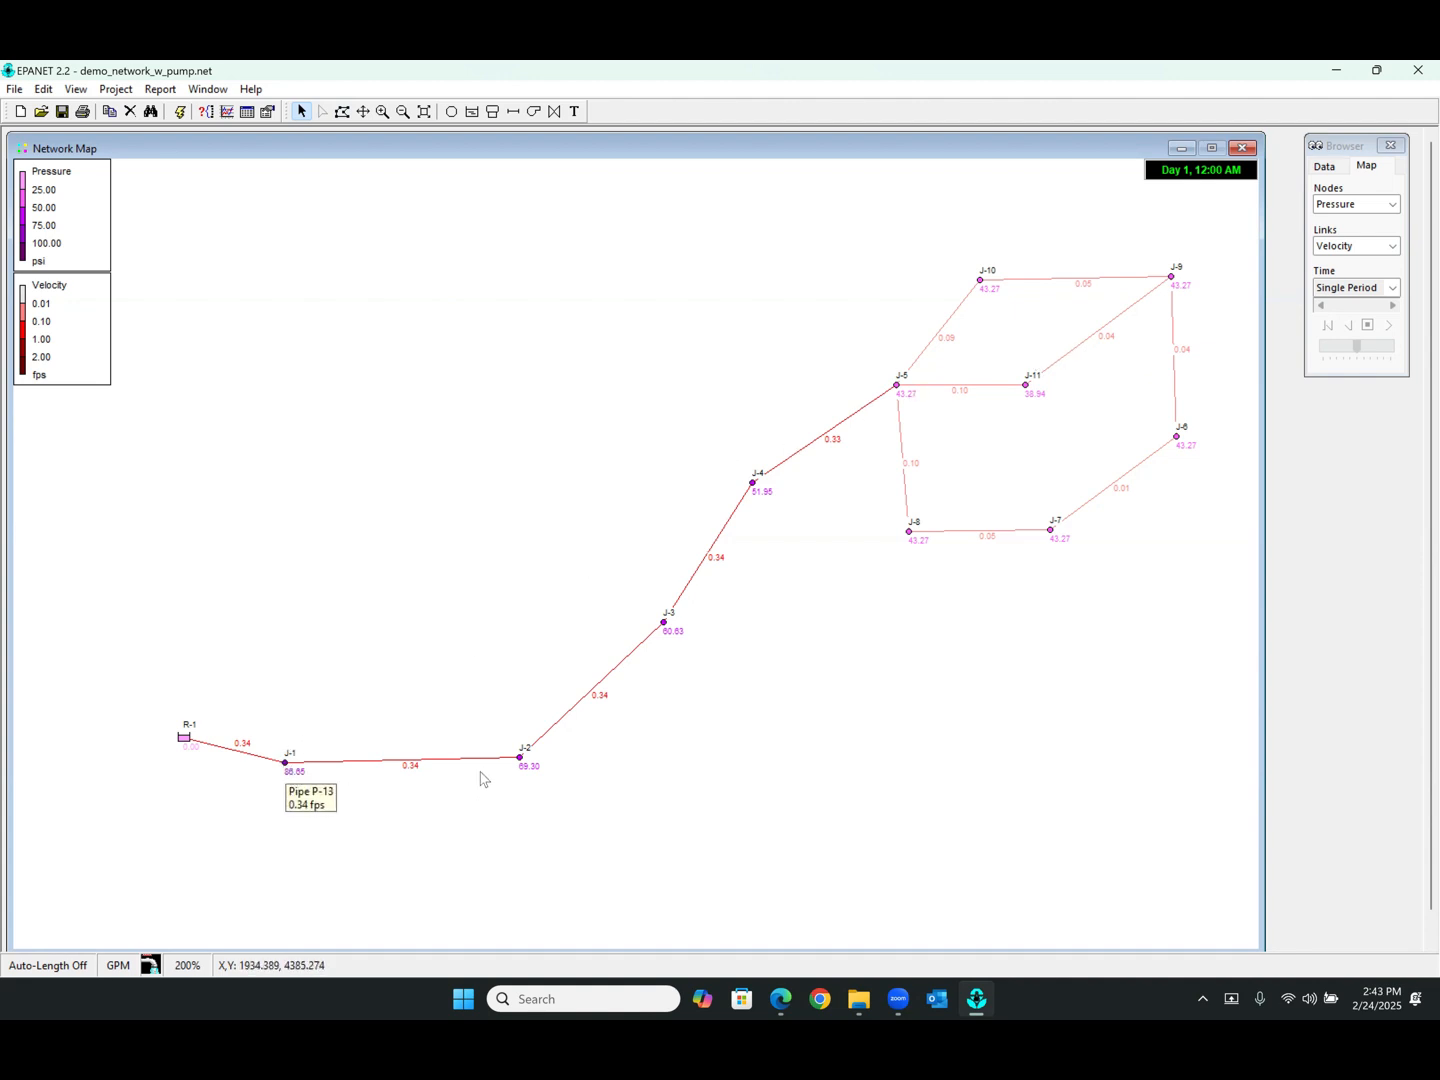
{"action": "left_click", "coordinate": [1385, 204]}
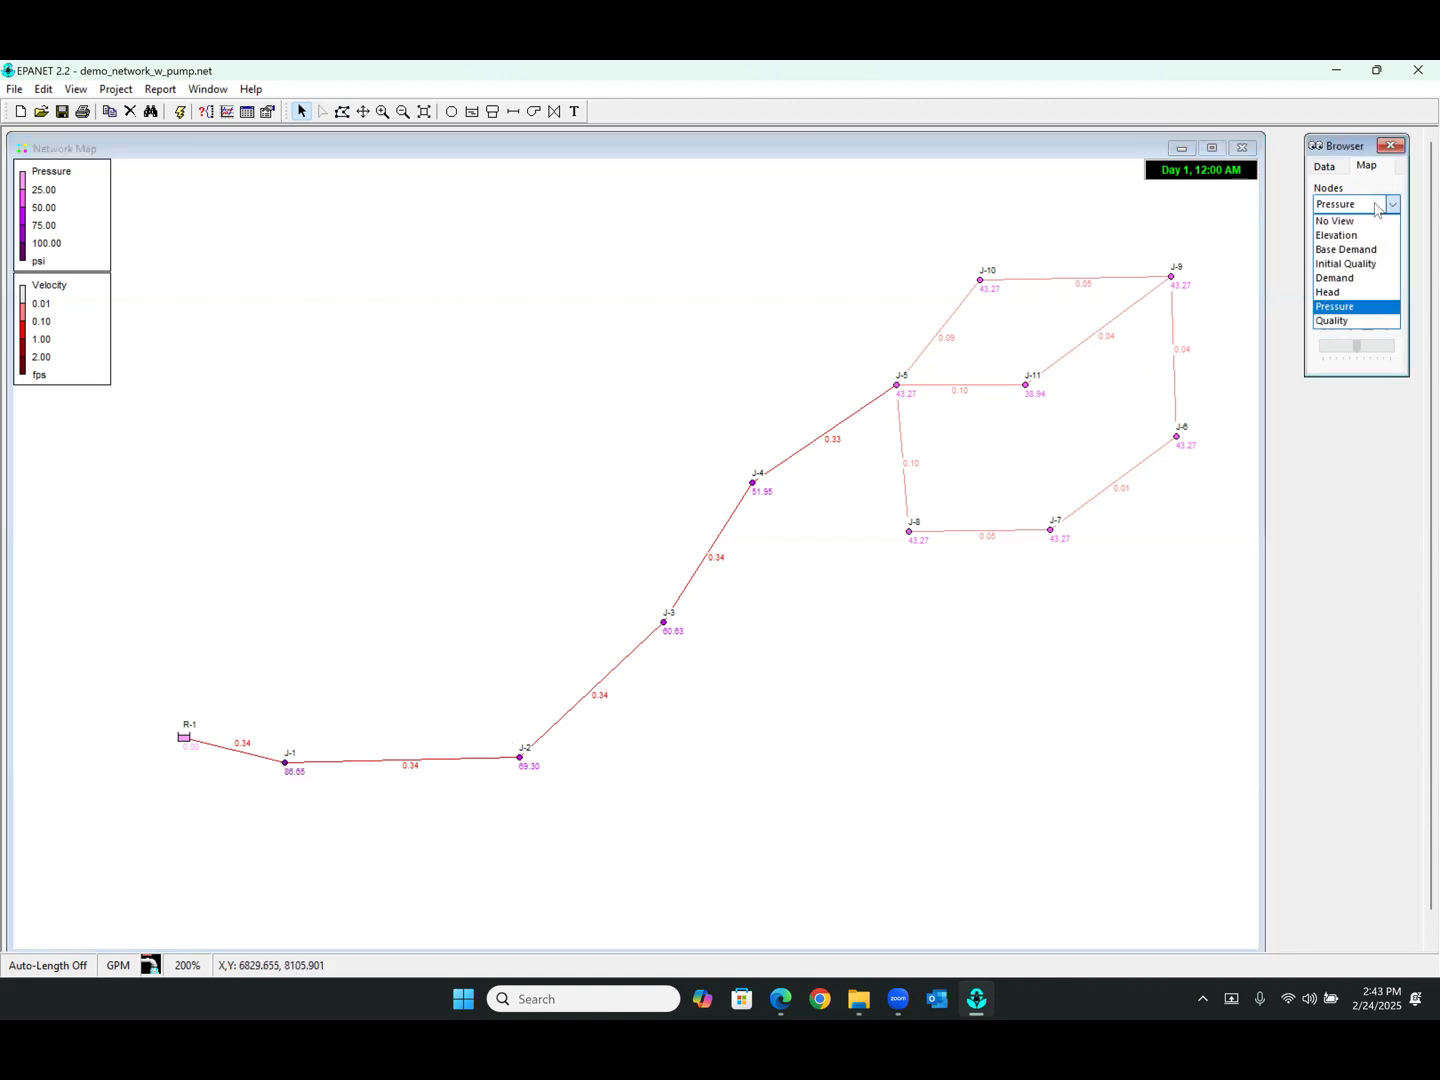
{"action": "left_click", "coordinate": [1355, 279]}
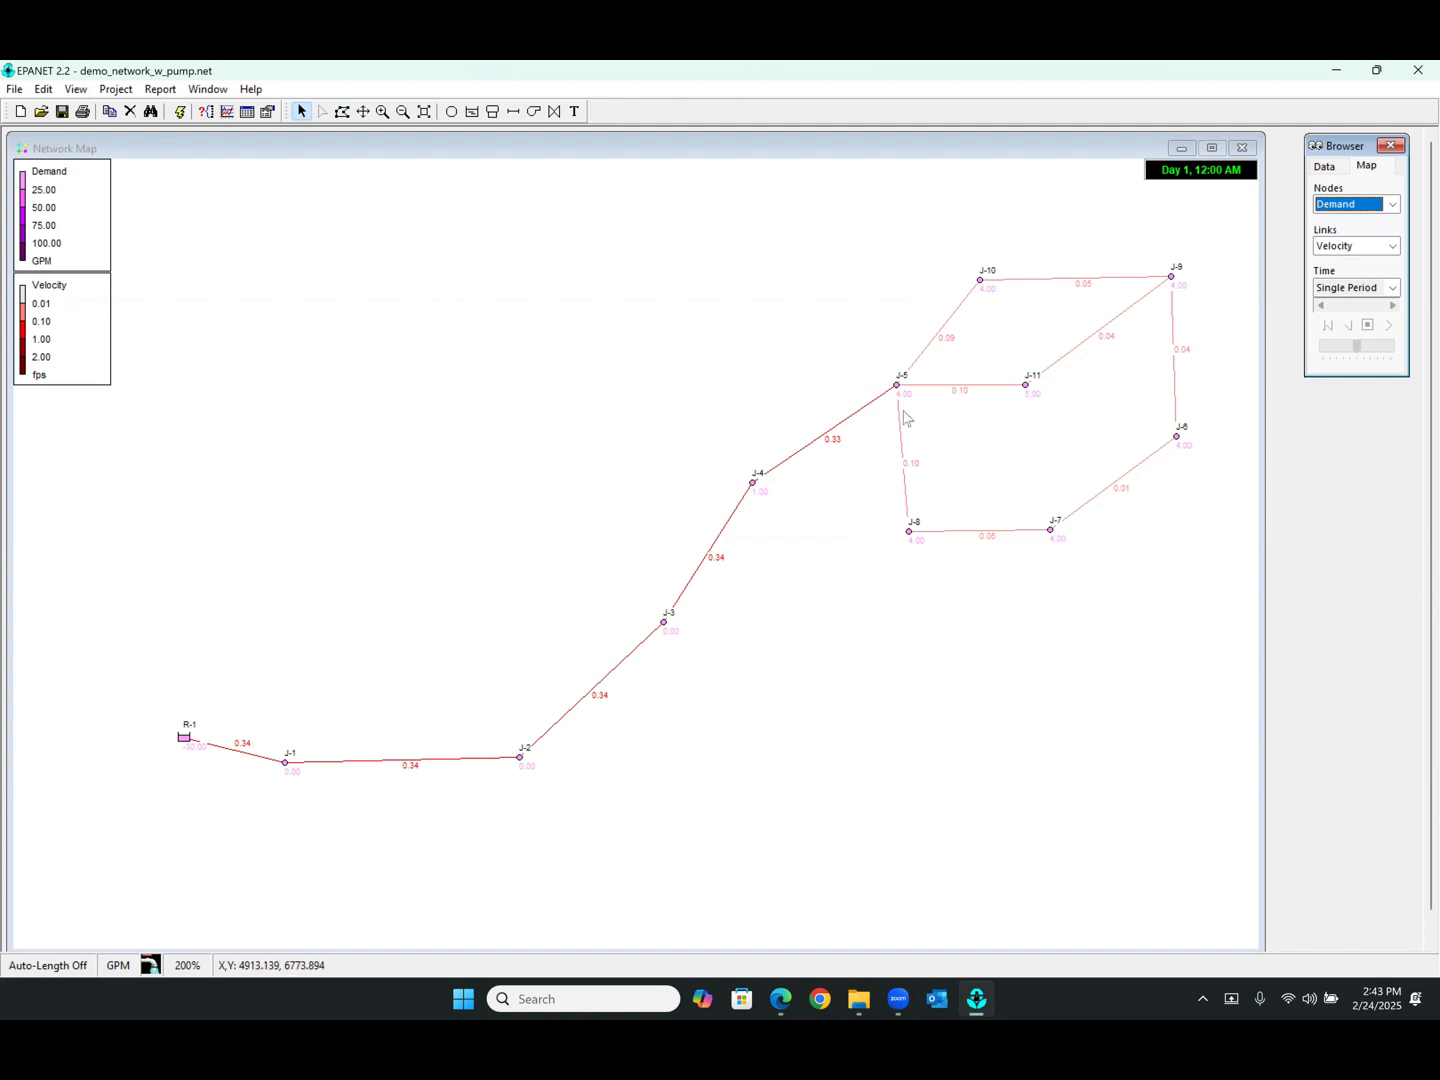
Open junction J-11's properties and examine its base demand and demand pattern fields
{"action": "mouse_move", "coordinate": [752, 492]}
{"action": "double_click", "coordinate": [1027, 388]}
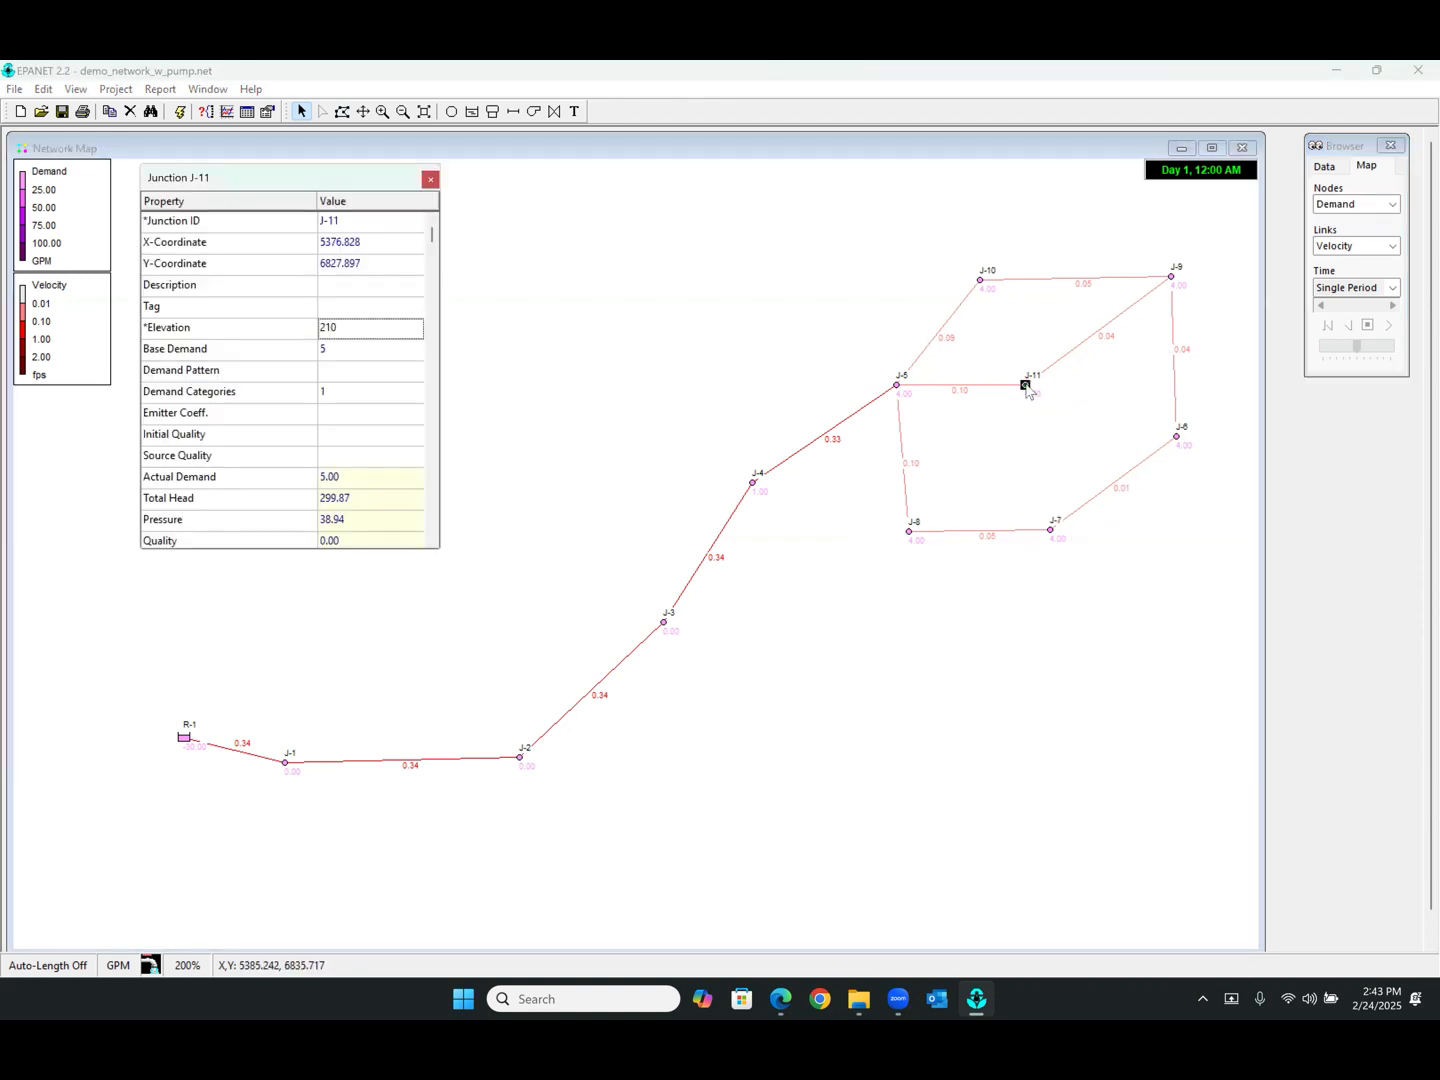
{"action": "left_click", "coordinate": [431, 180]}
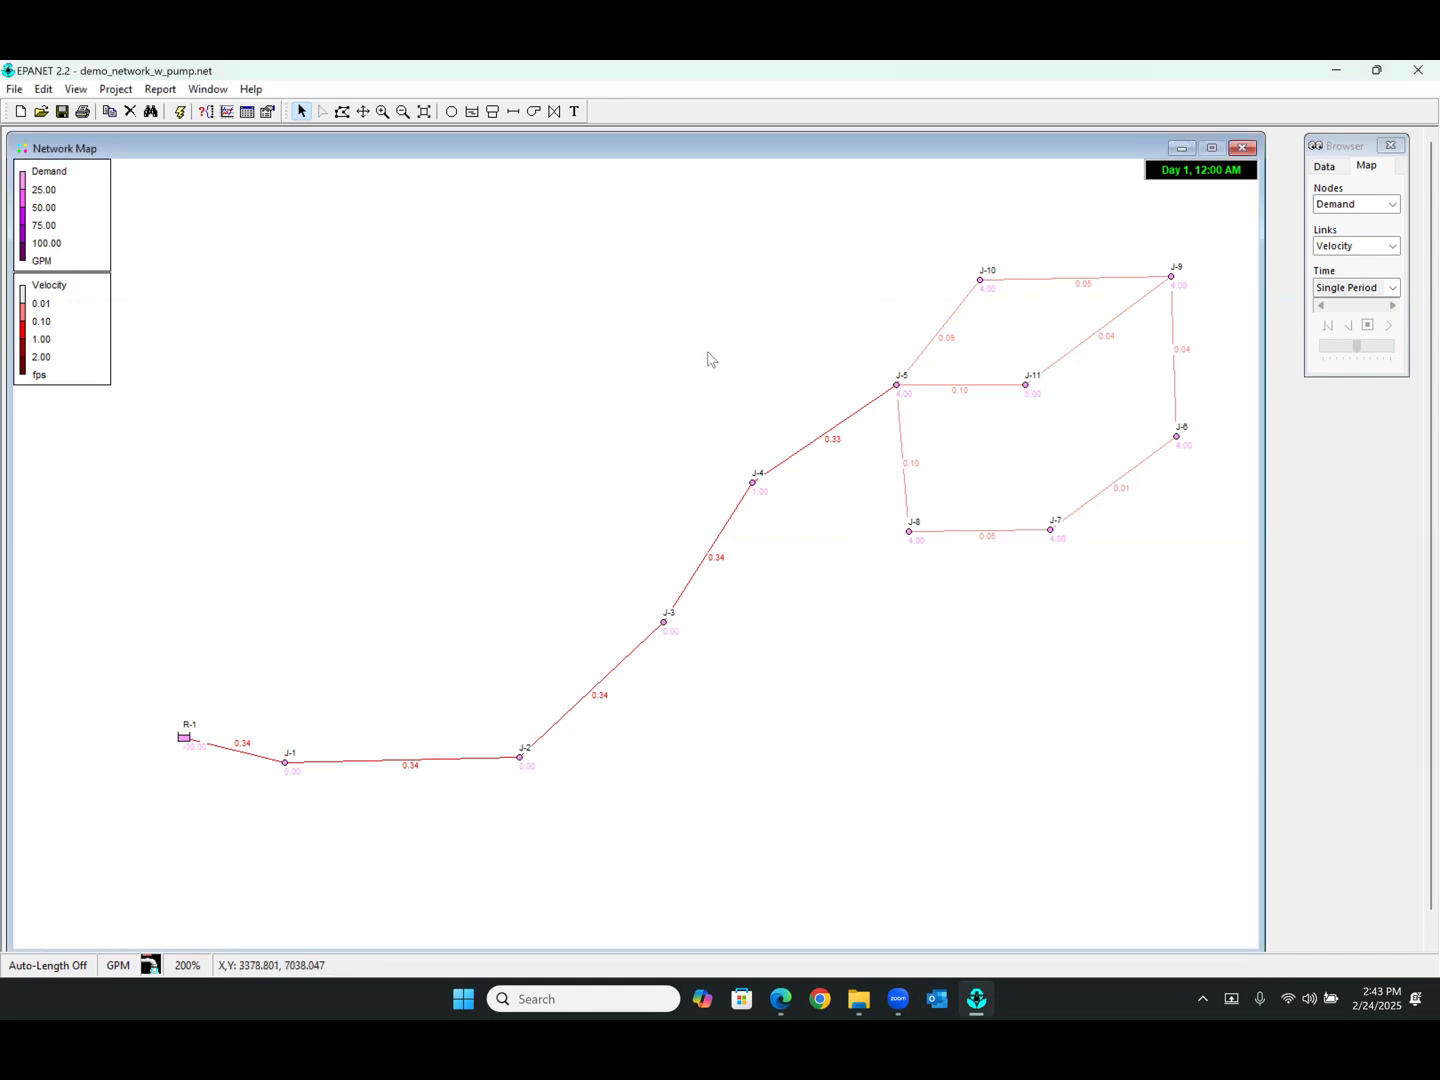
{"action": "double_click", "coordinate": [1028, 390]}
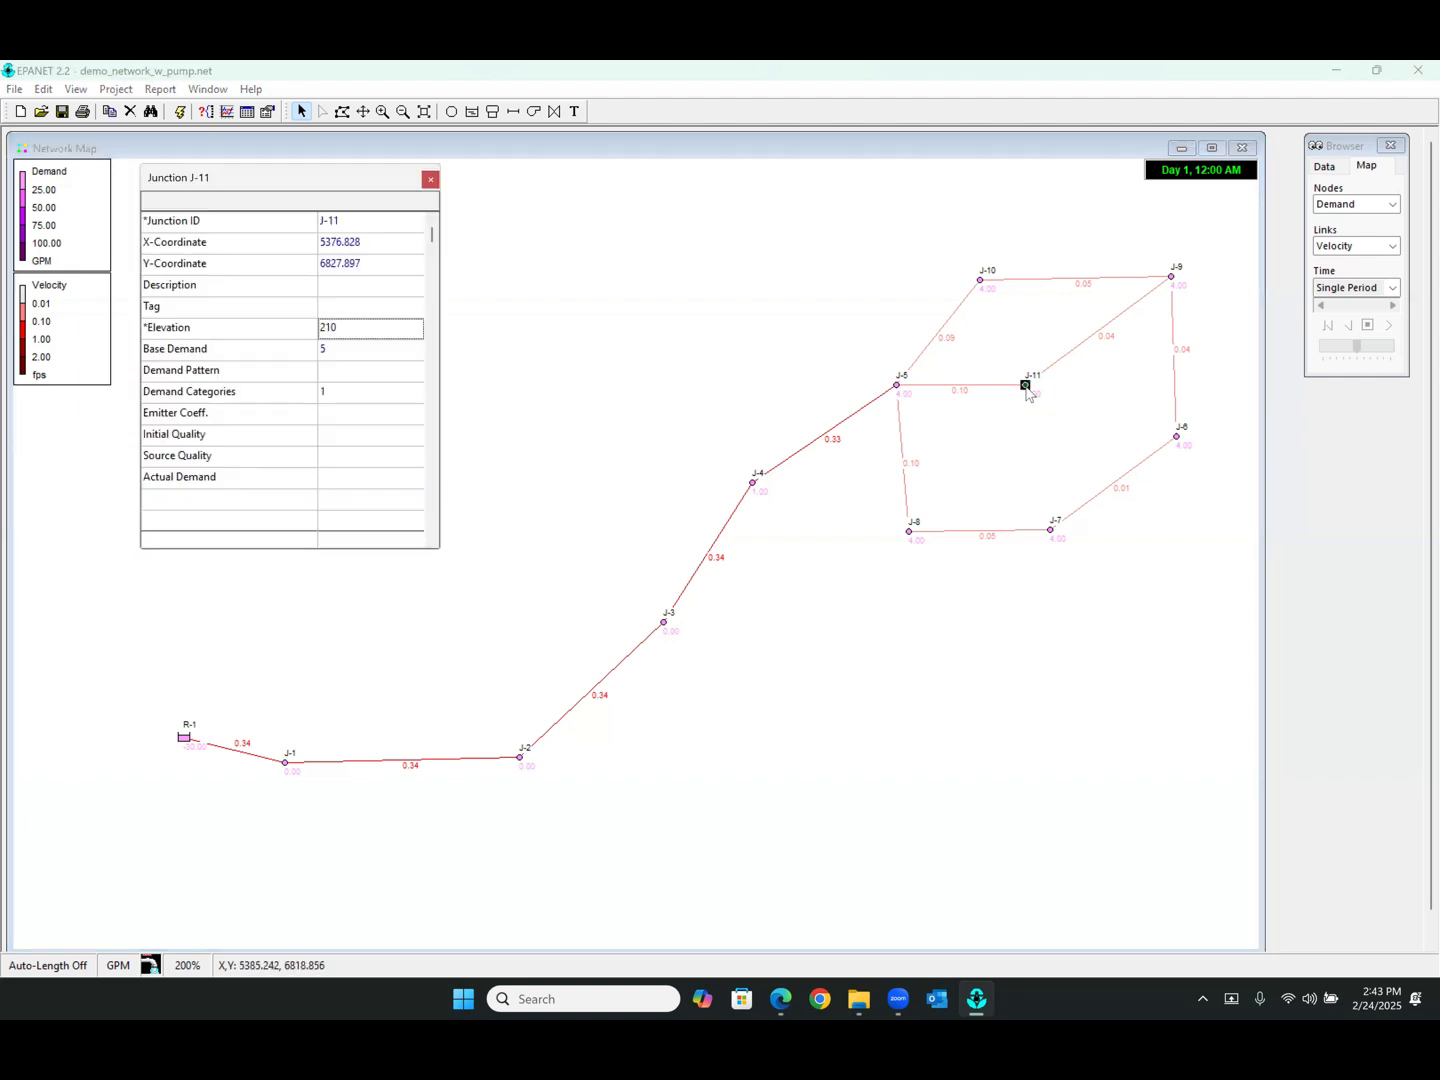
{"action": "left_click", "coordinate": [216, 378]}
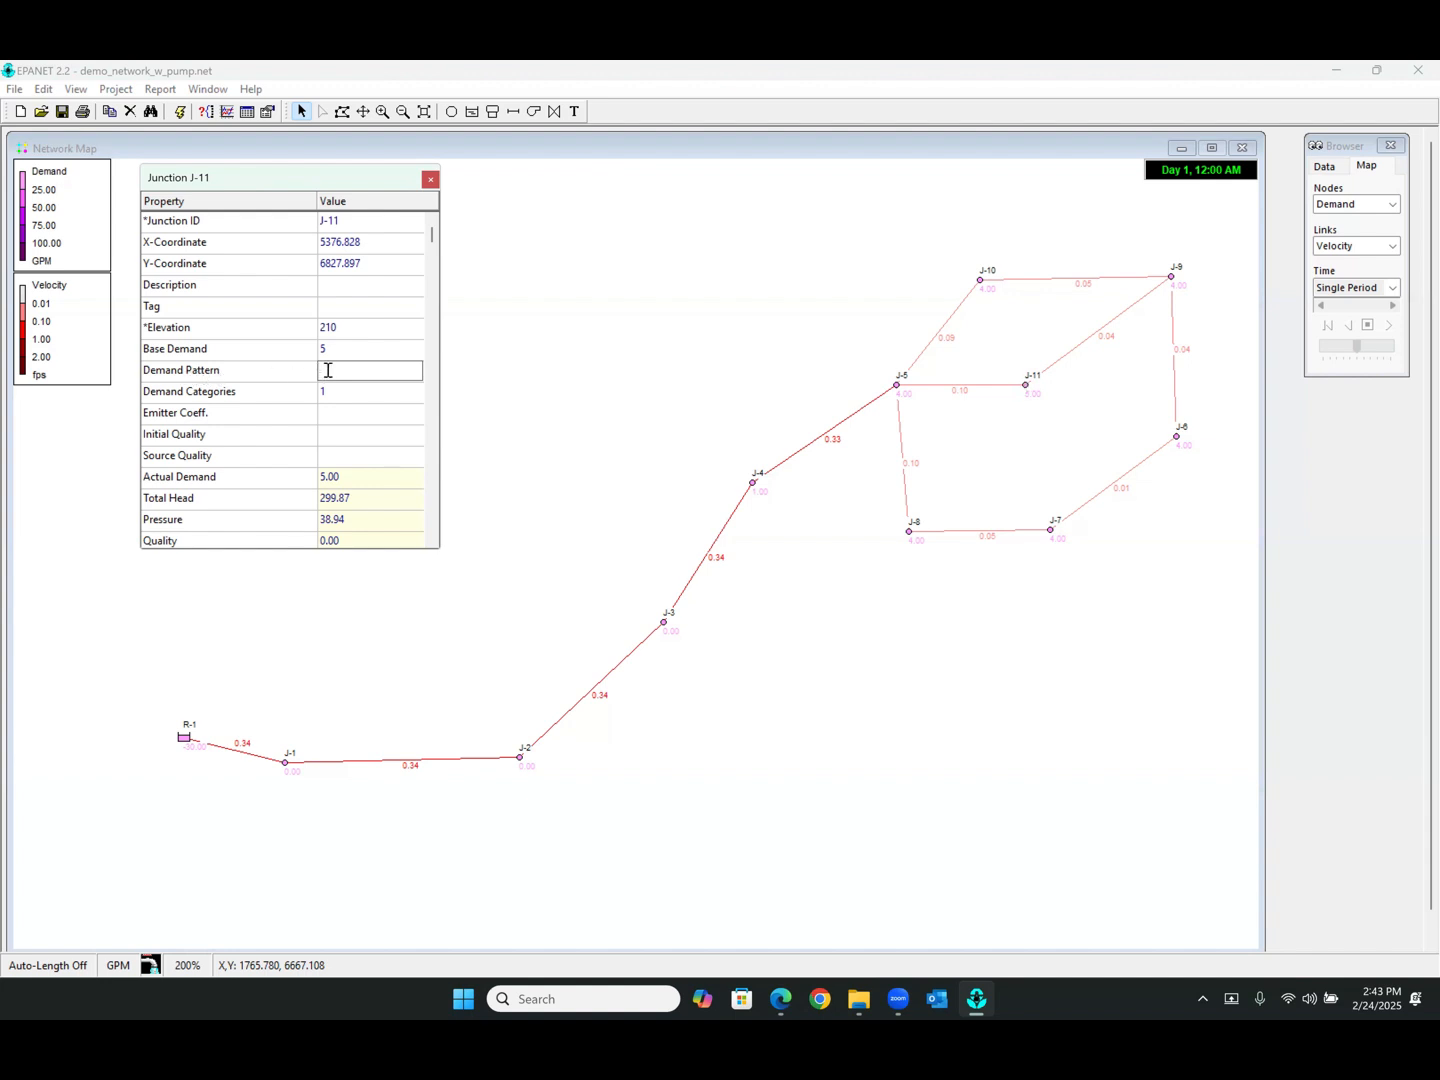
{"action": "left_click", "coordinate": [430, 179]}
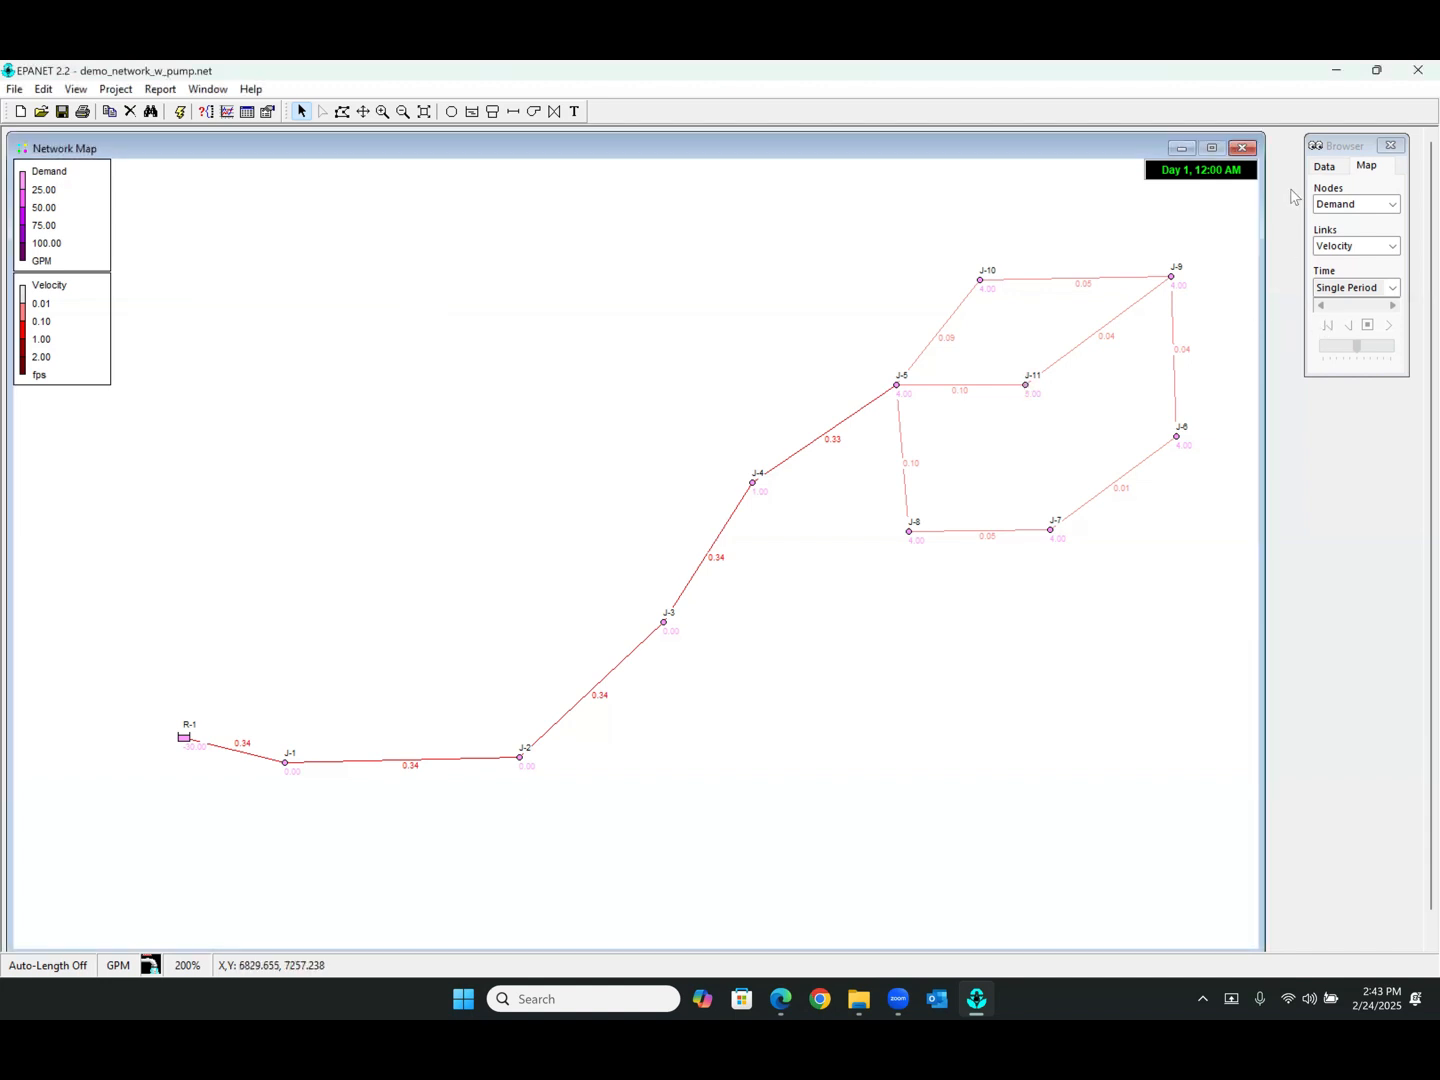
Move the browser and add a new time pattern from the data browser's Patterns list
{"action": "left_click", "coordinate": [1326, 164]}
{"action": "left_click_drag", "start_coordinate": [1336, 155], "coordinate": [1309, 174]}
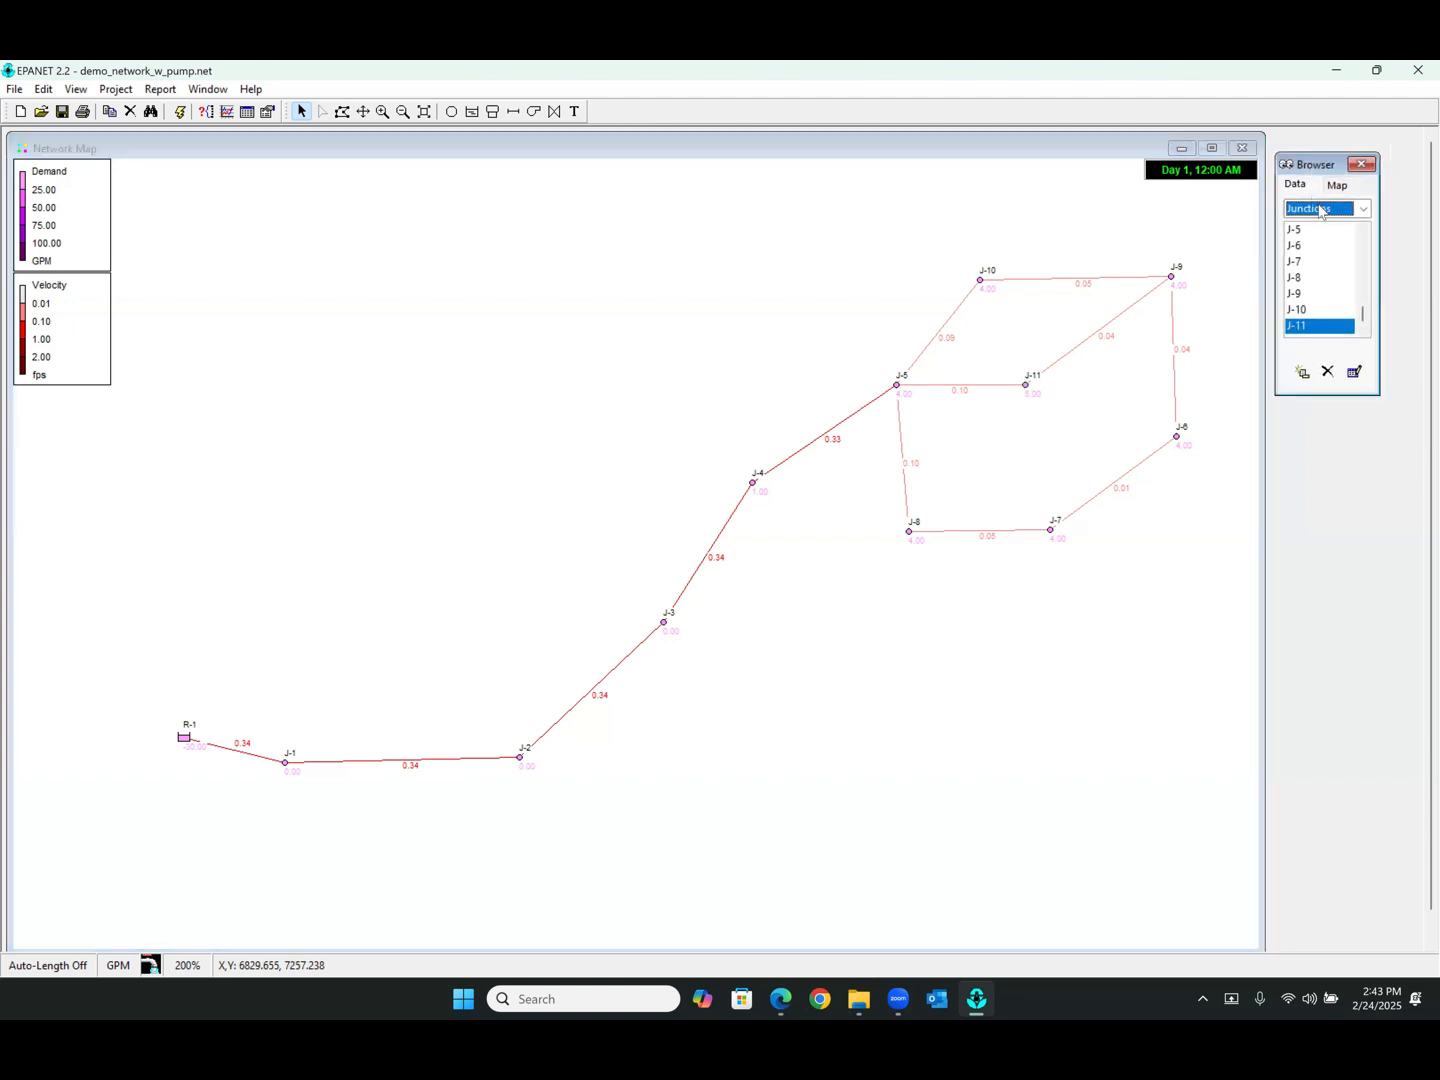
{"action": "left_click", "coordinate": [1322, 208]}
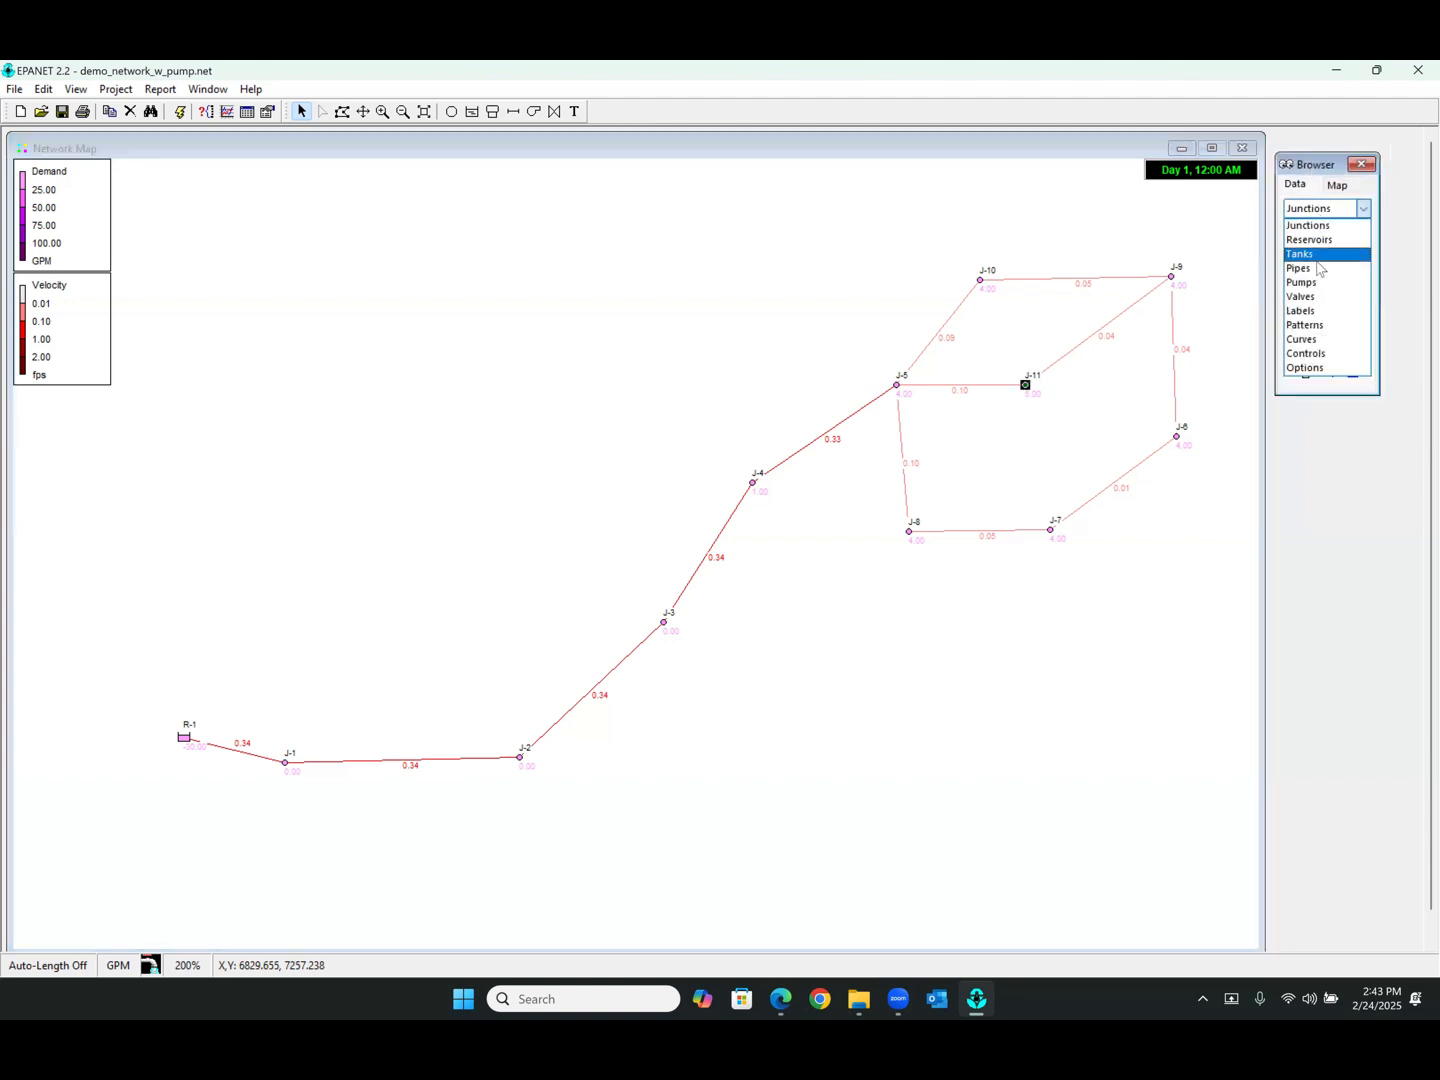
{"action": "left_click", "coordinate": [1314, 326]}
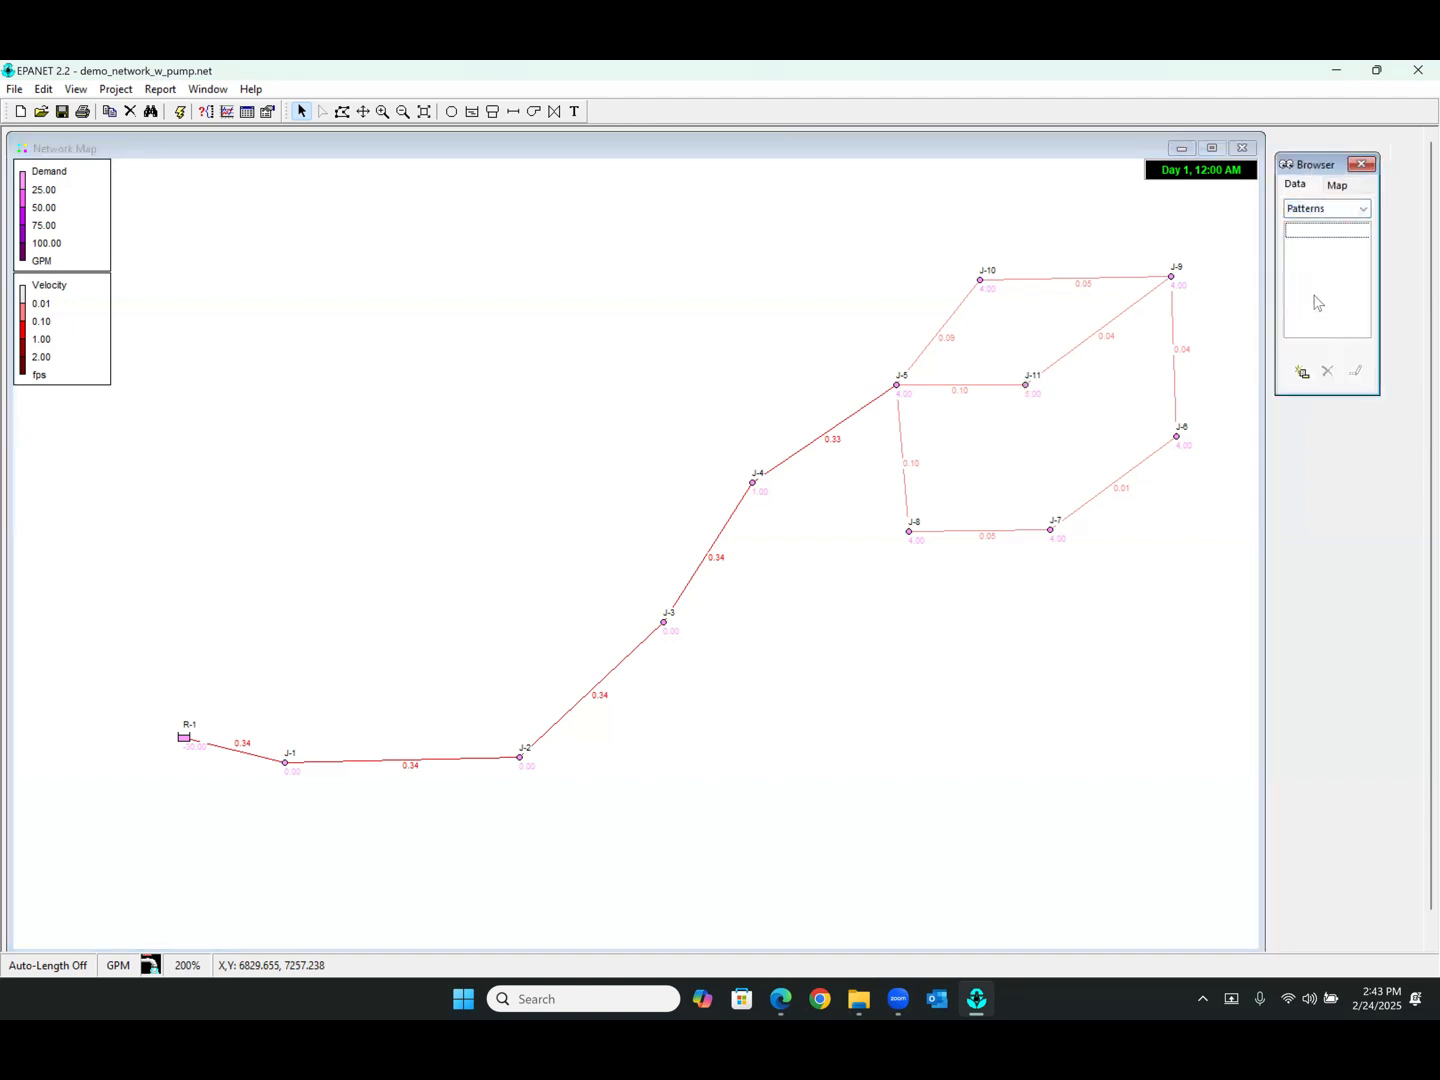
{"action": "left_click", "coordinate": [1302, 374]}
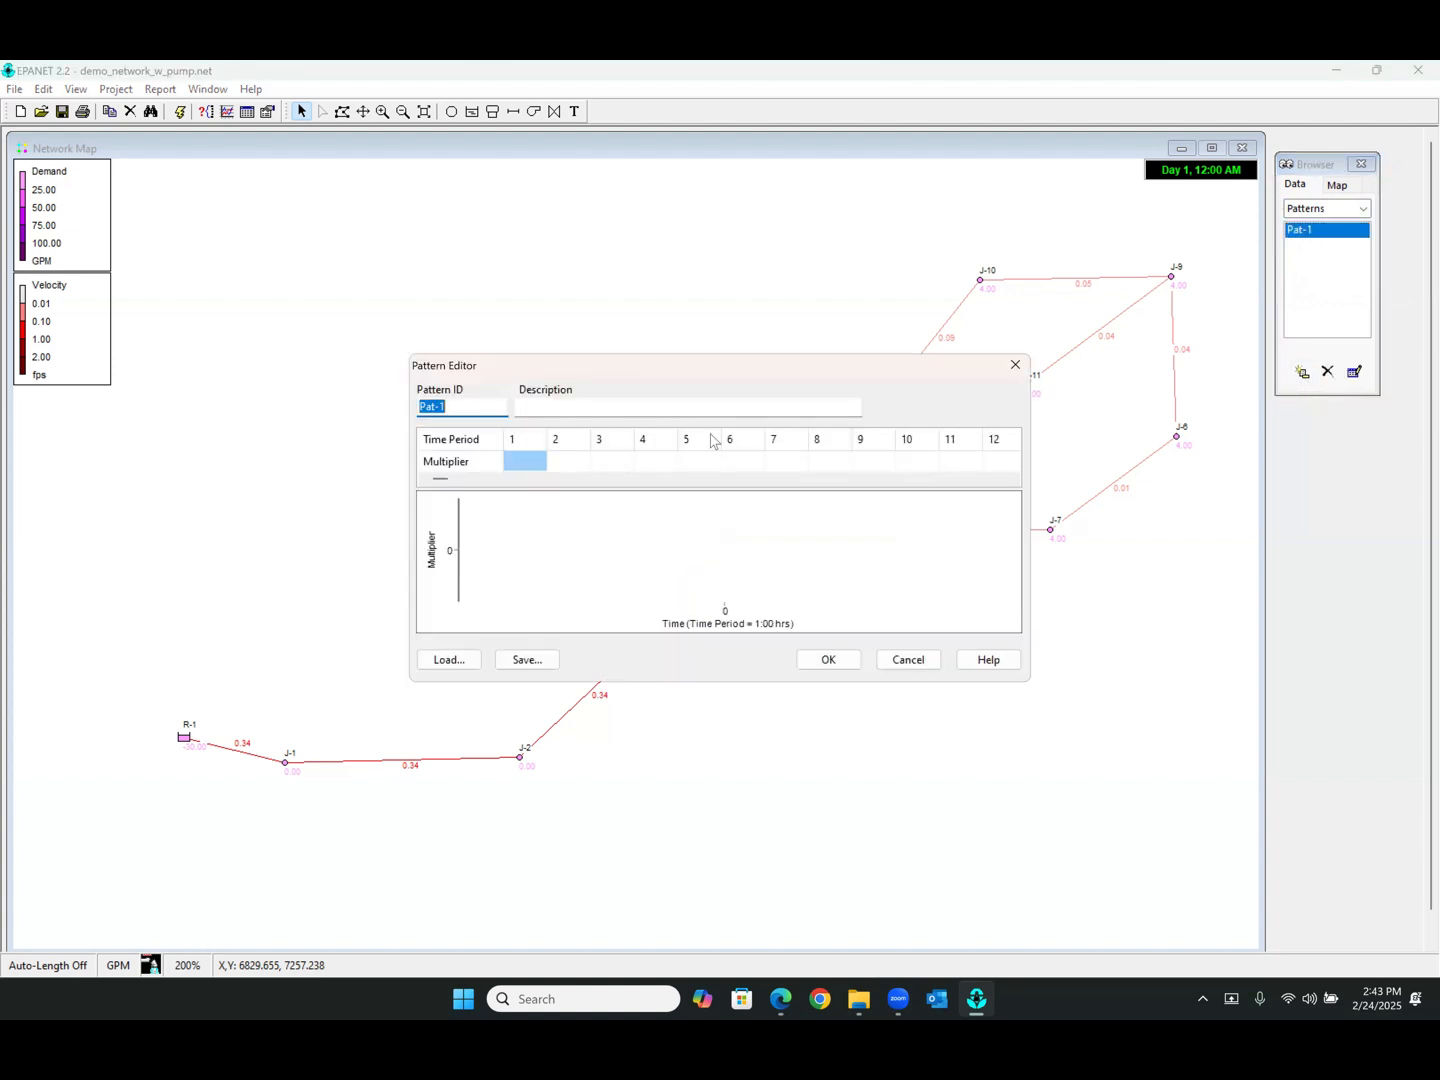
Give the pattern the description "peak flow, 2.5" and a period 1 multiplier of 2.5, then save it
{"action": "left_click", "coordinate": [643, 409]}
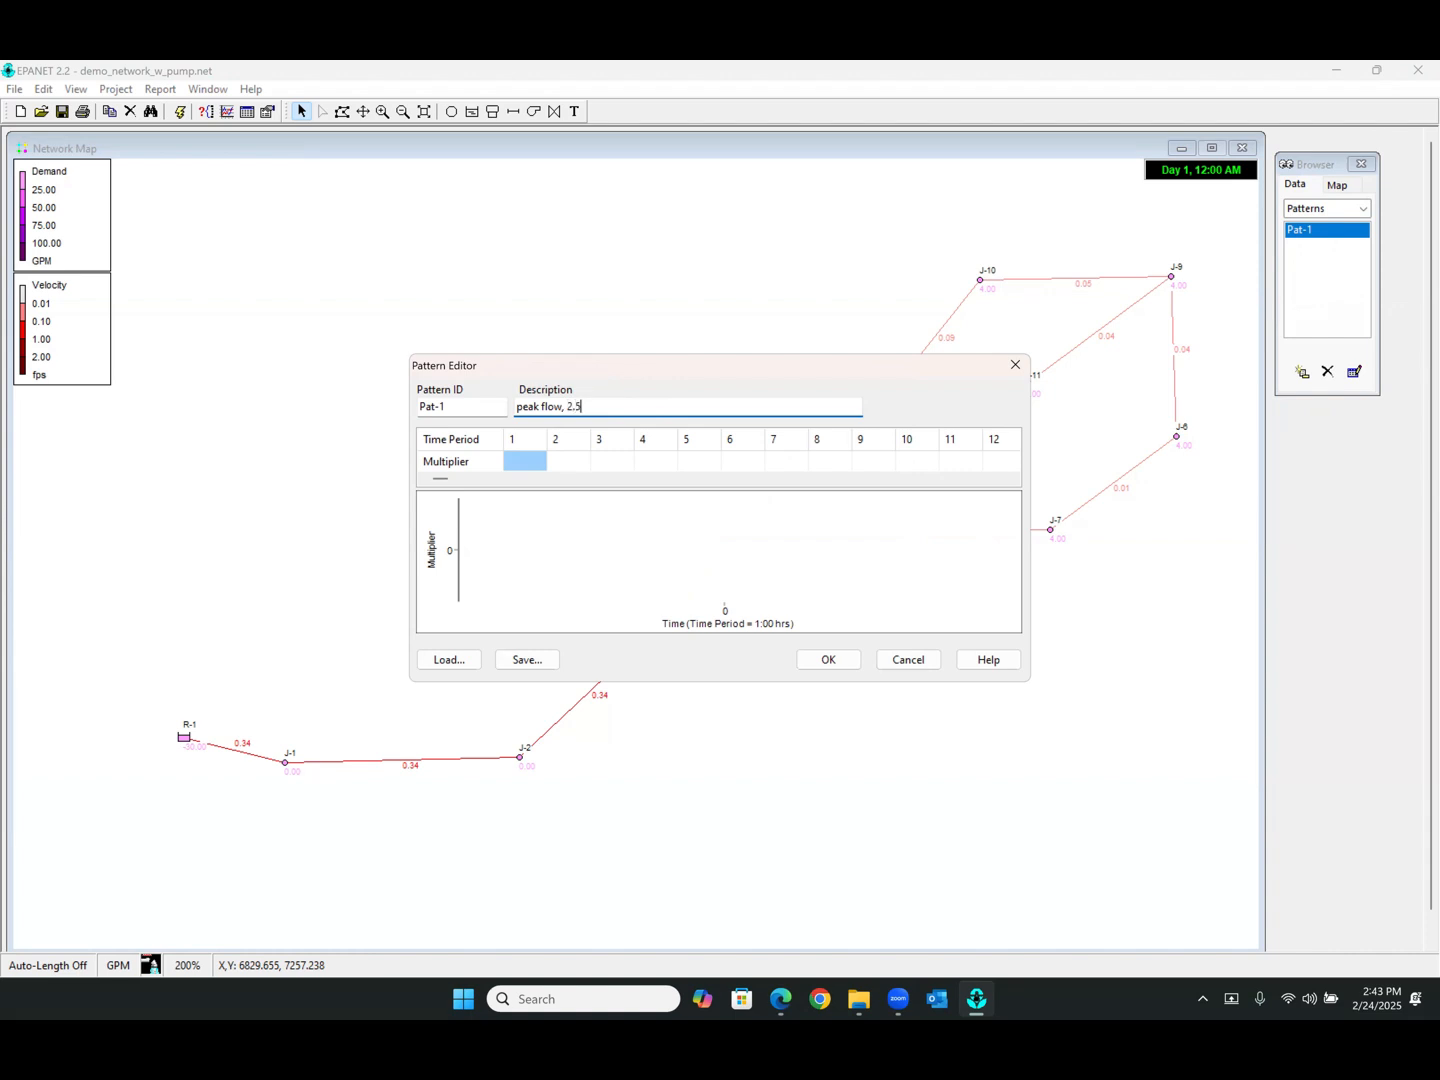
{"action": "left_click", "coordinate": [532, 462]}
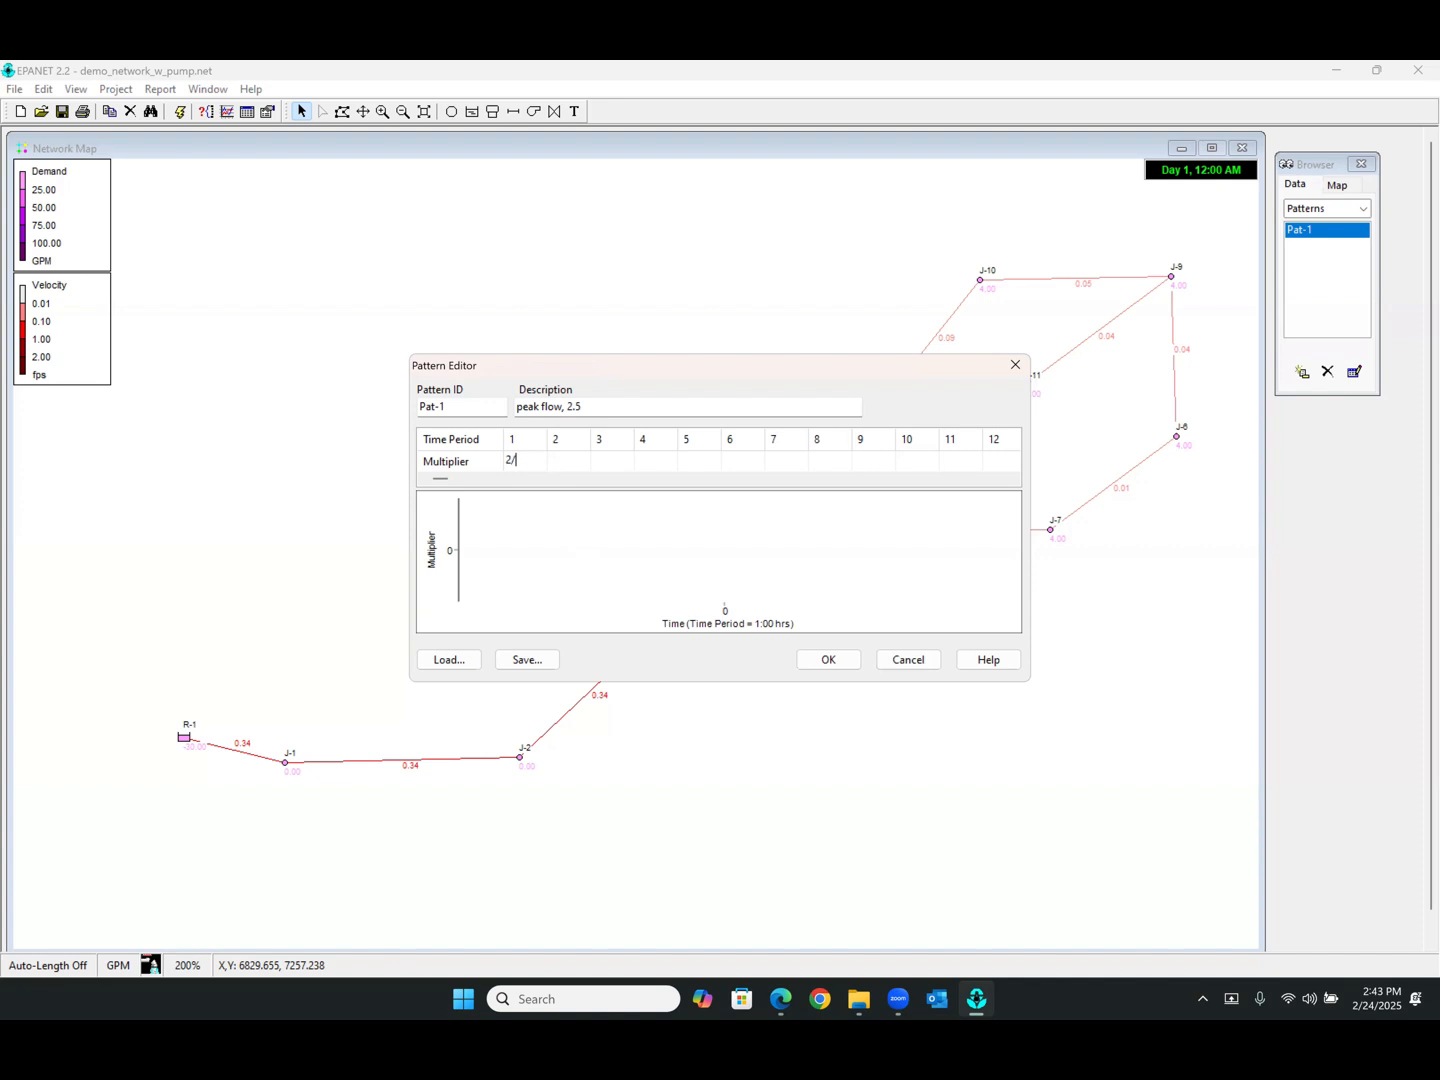
{"action": "key", "text": "Return"}
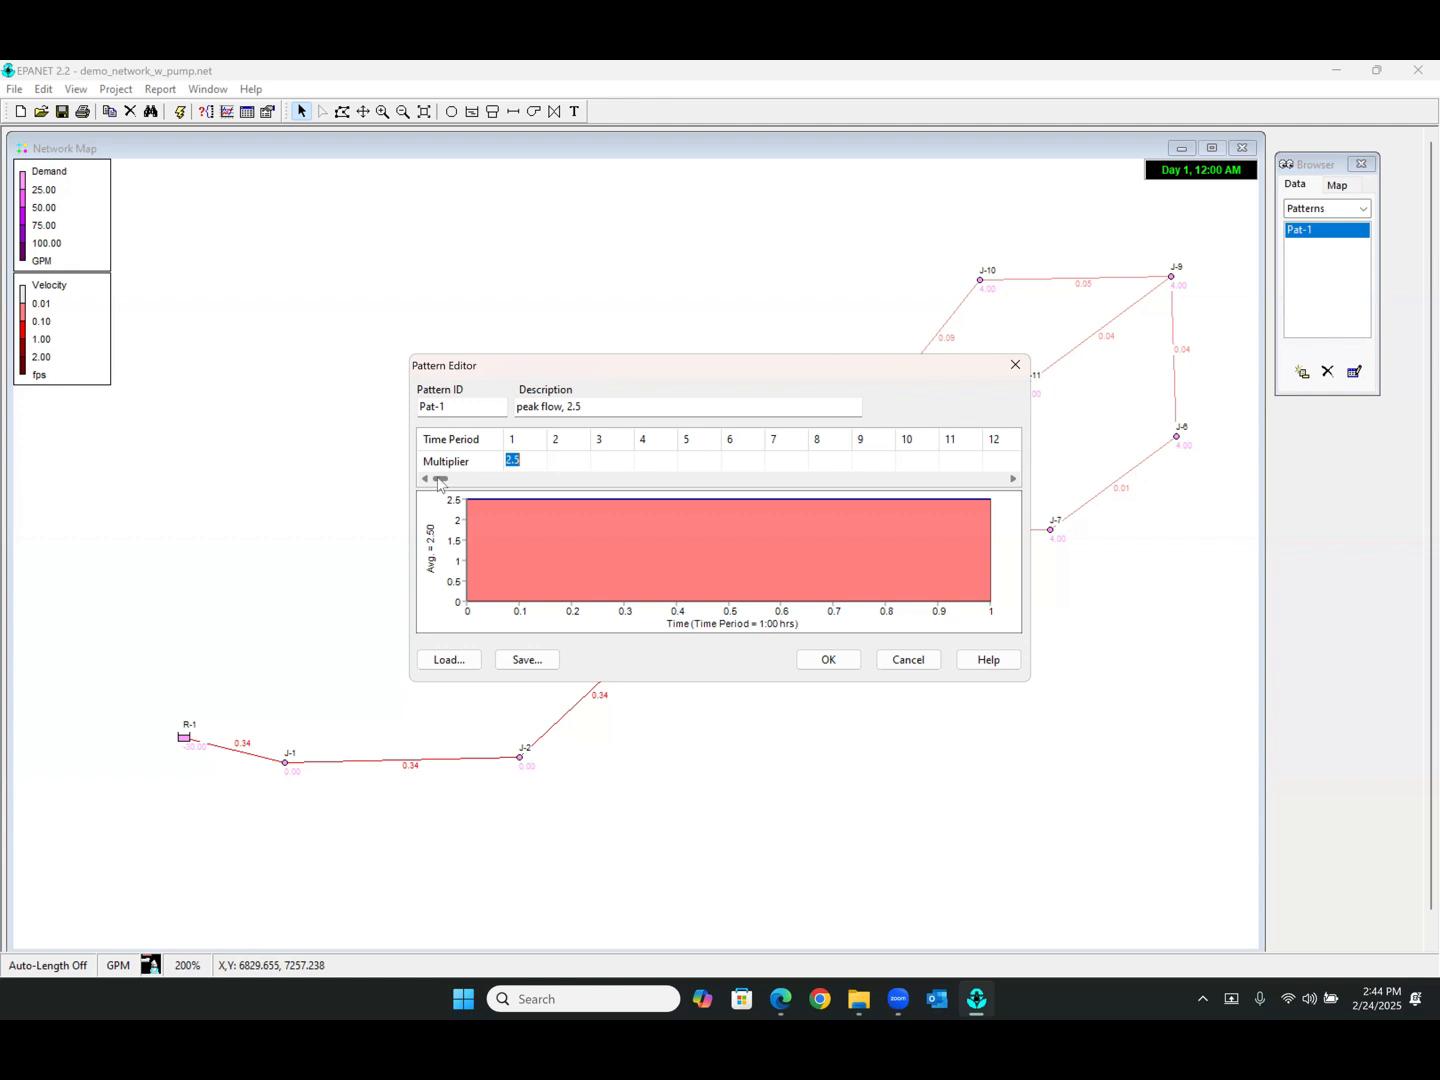
{"action": "left_click_drag", "start_coordinate": [438, 482], "coordinate": [438, 483]}
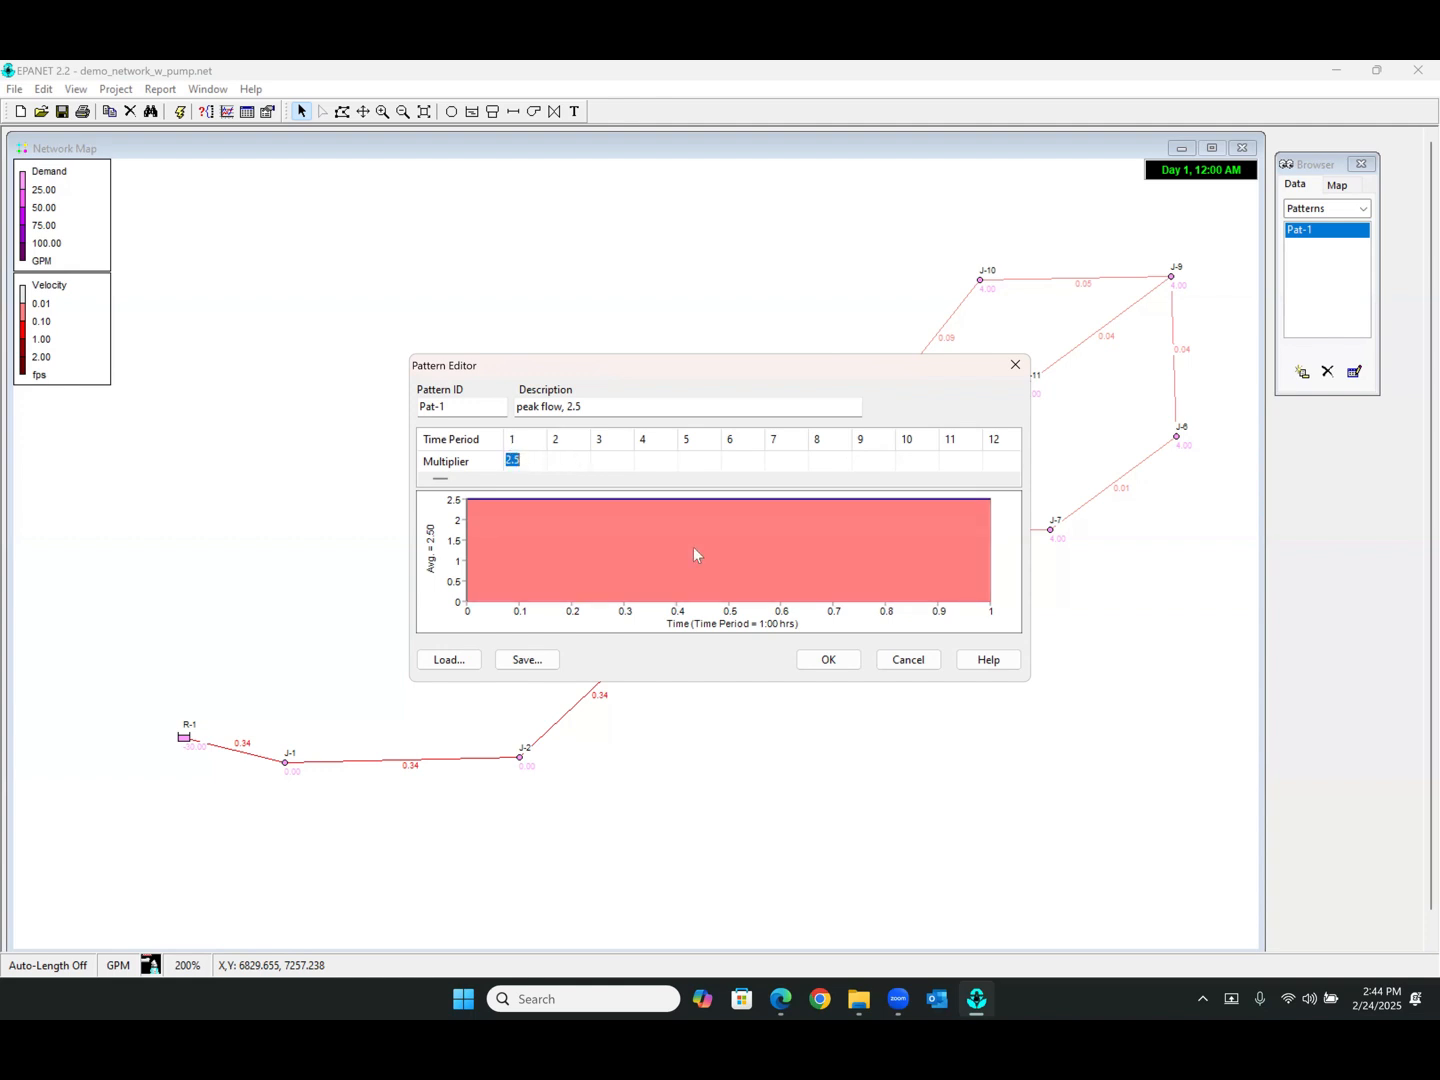
{"action": "left_click", "coordinate": [831, 662]}
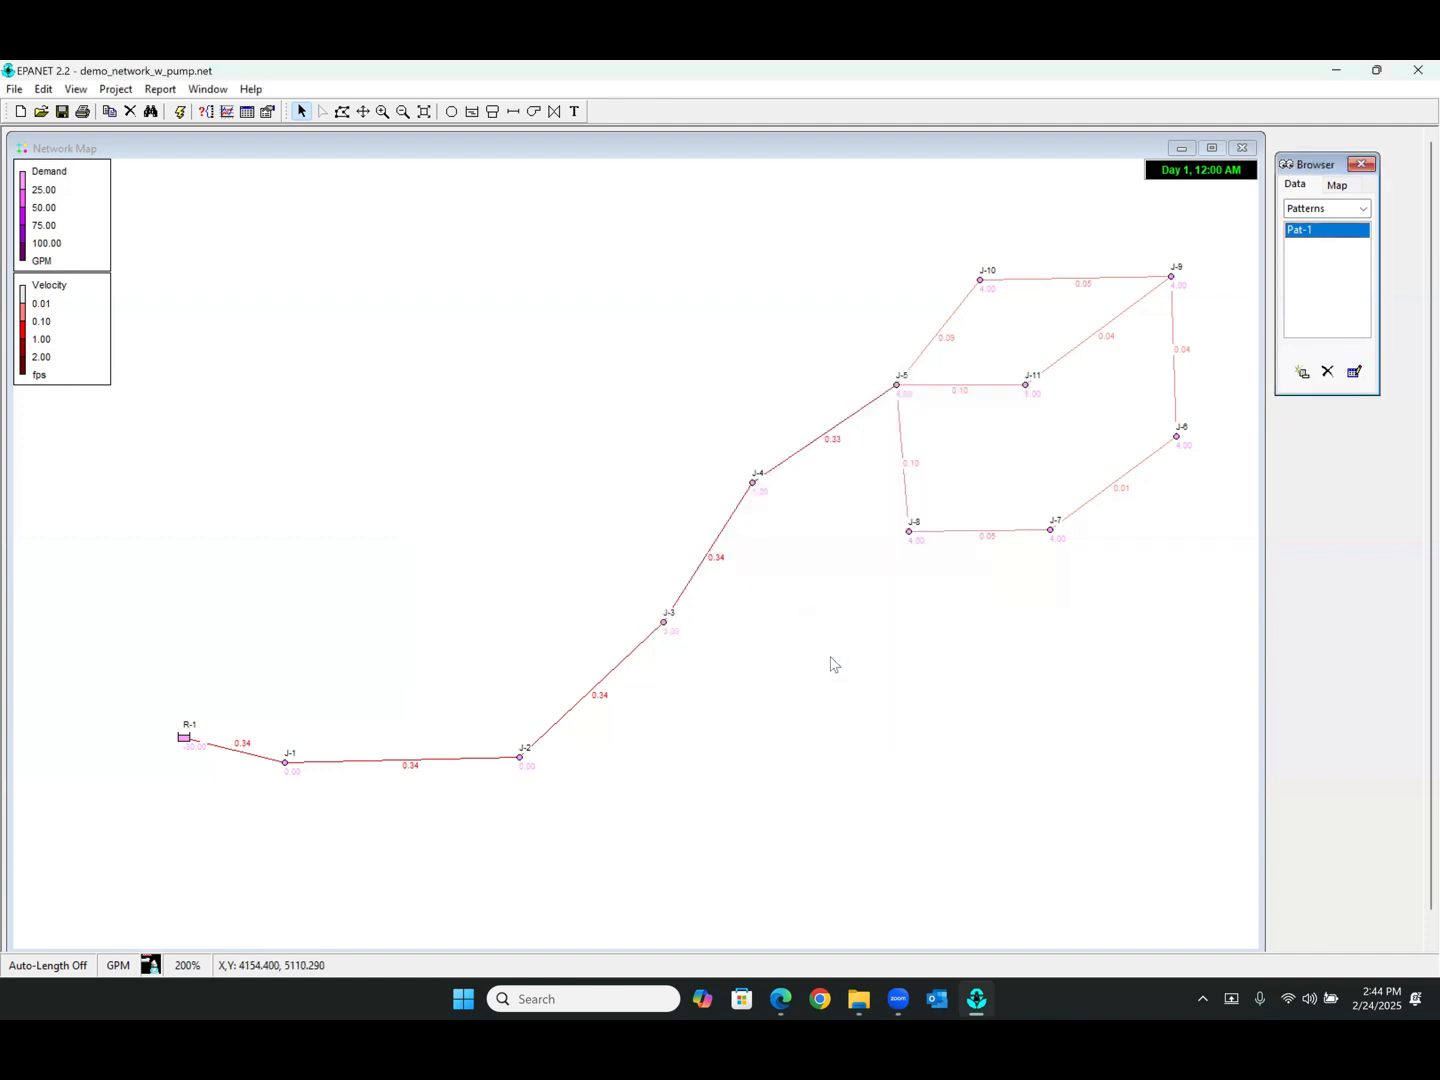
Inspect junction J-4's properties, then outline the entire network with a polygon selection
{"action": "double_click", "coordinate": [754, 486]}
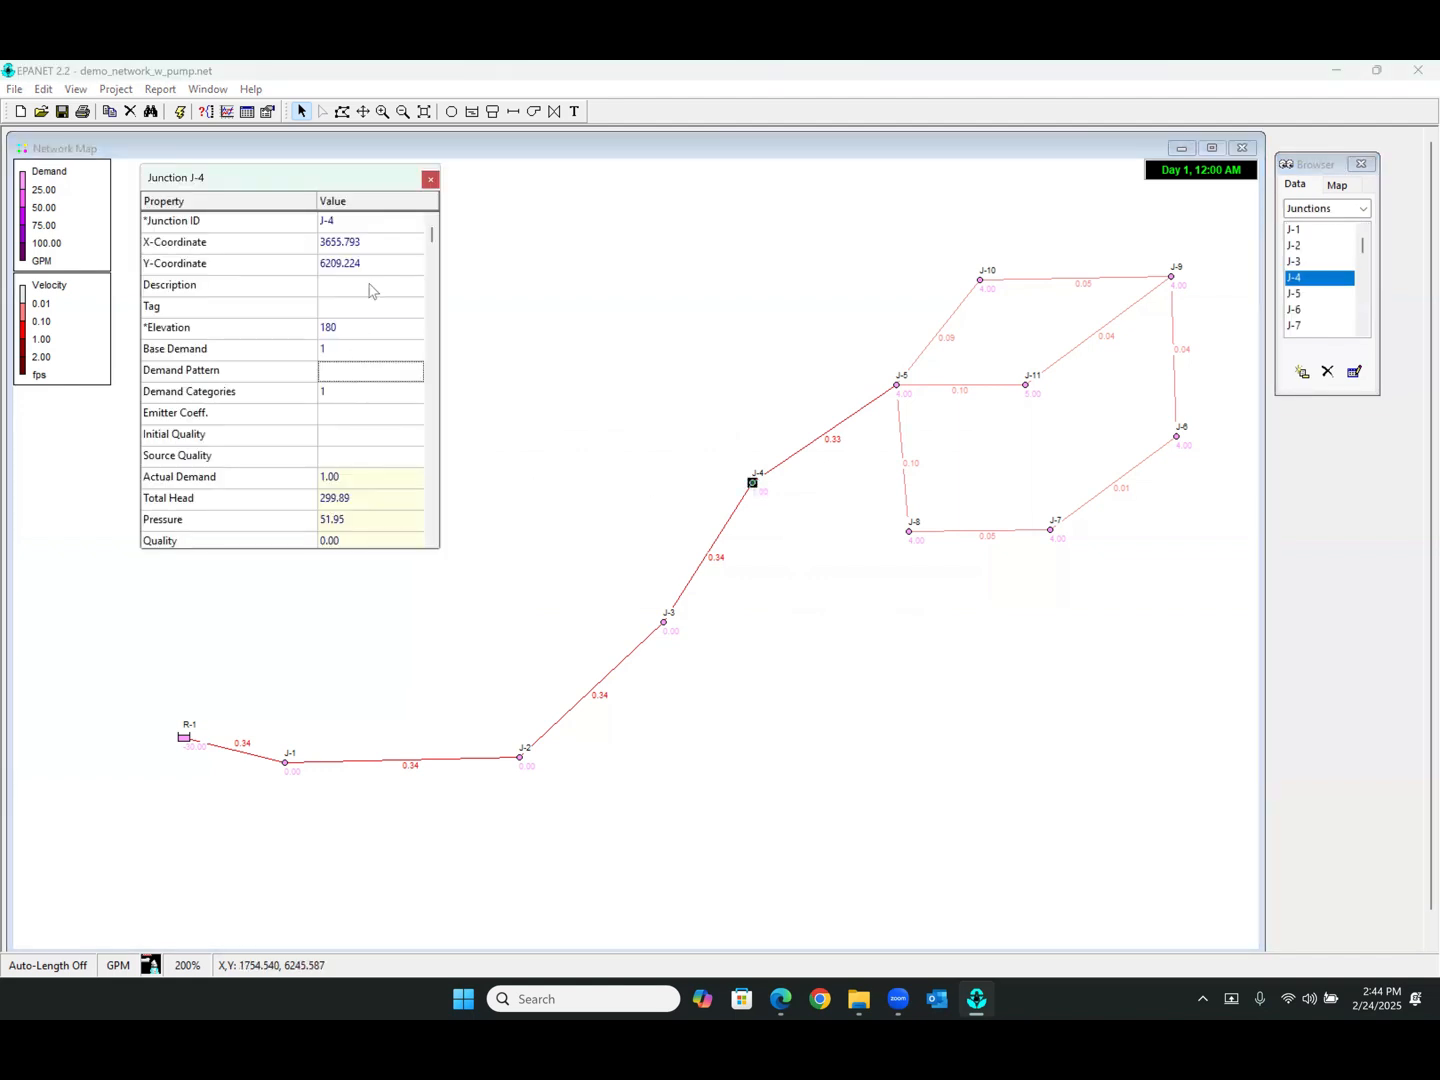
{"action": "left_click", "coordinate": [431, 179]}
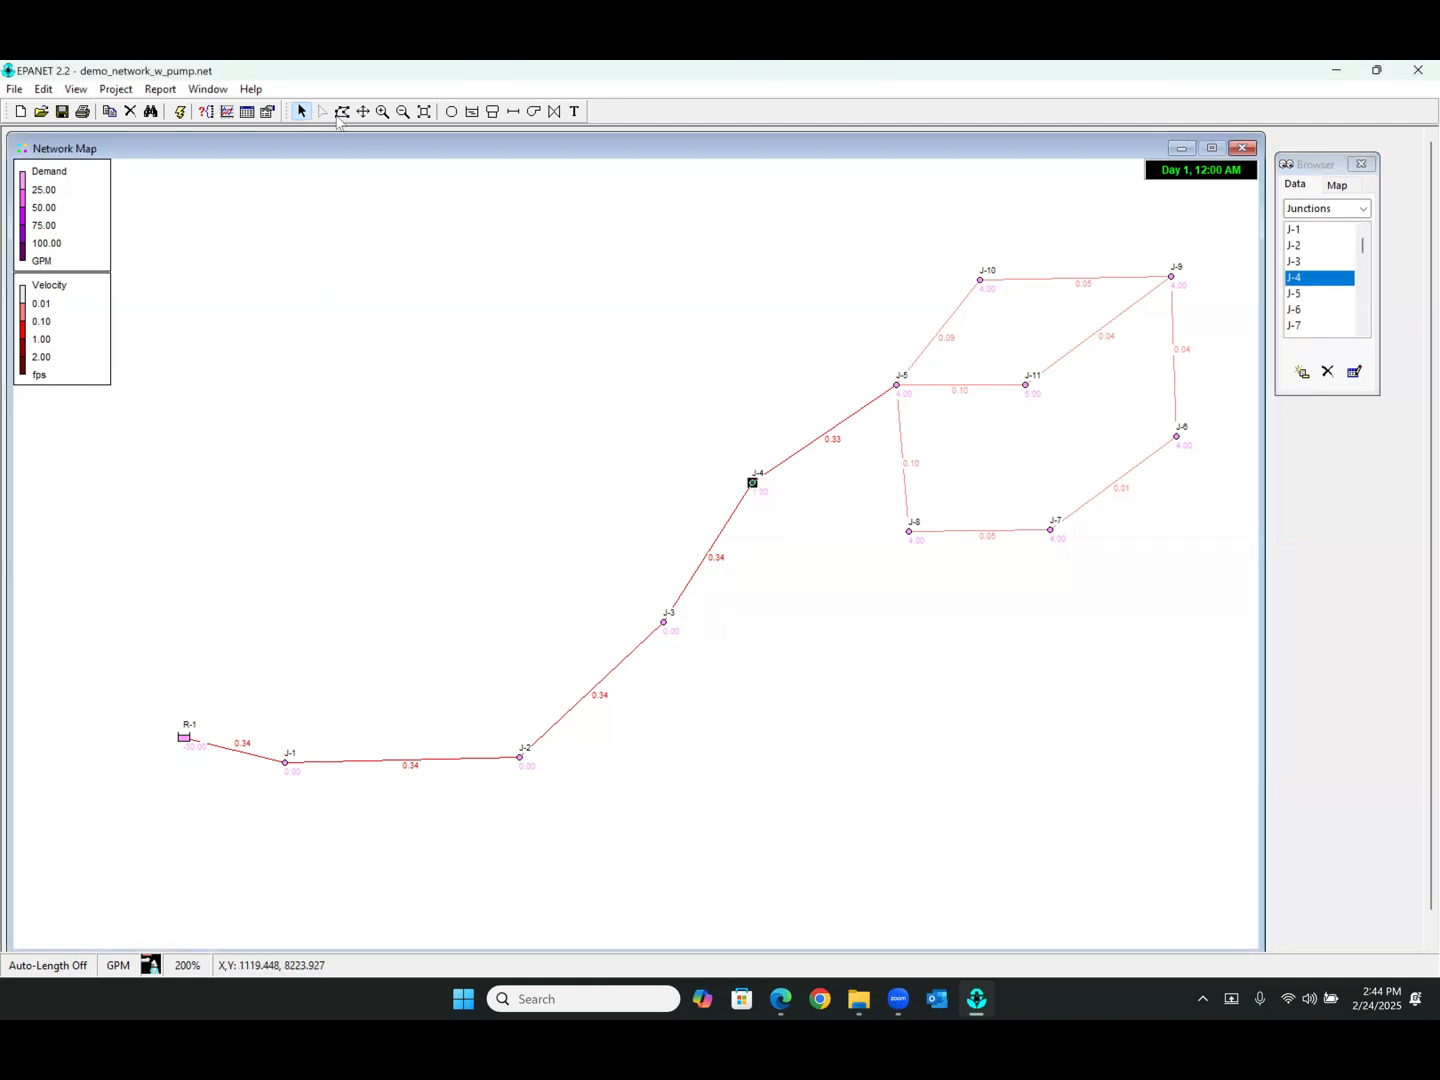
{"action": "left_click", "coordinate": [344, 112]}
{"action": "mouse_move", "coordinate": [368, 311]}
{"action": "left_mouse_down"}
{"action": "mouse_move", "coordinate": [184, 510]}
{"action": "mouse_move", "coordinate": [106, 704]}
{"action": "mouse_move", "coordinate": [276, 850]}
{"action": "mouse_move", "coordinate": [598, 835]}
{"action": "mouse_move", "coordinate": [958, 699]}
{"action": "mouse_move", "coordinate": [1126, 582]}
{"action": "mouse_move", "coordinate": [1205, 497]}
{"action": "mouse_move", "coordinate": [1236, 411]}
{"action": "mouse_move", "coordinate": [1229, 296]}
{"action": "mouse_move", "coordinate": [1167, 225]}
{"action": "mouse_move", "coordinate": [977, 228]}
{"action": "mouse_move", "coordinate": [839, 266]}
{"action": "mouse_move", "coordinate": [519, 311]}
{"action": "left_mouse_up"}
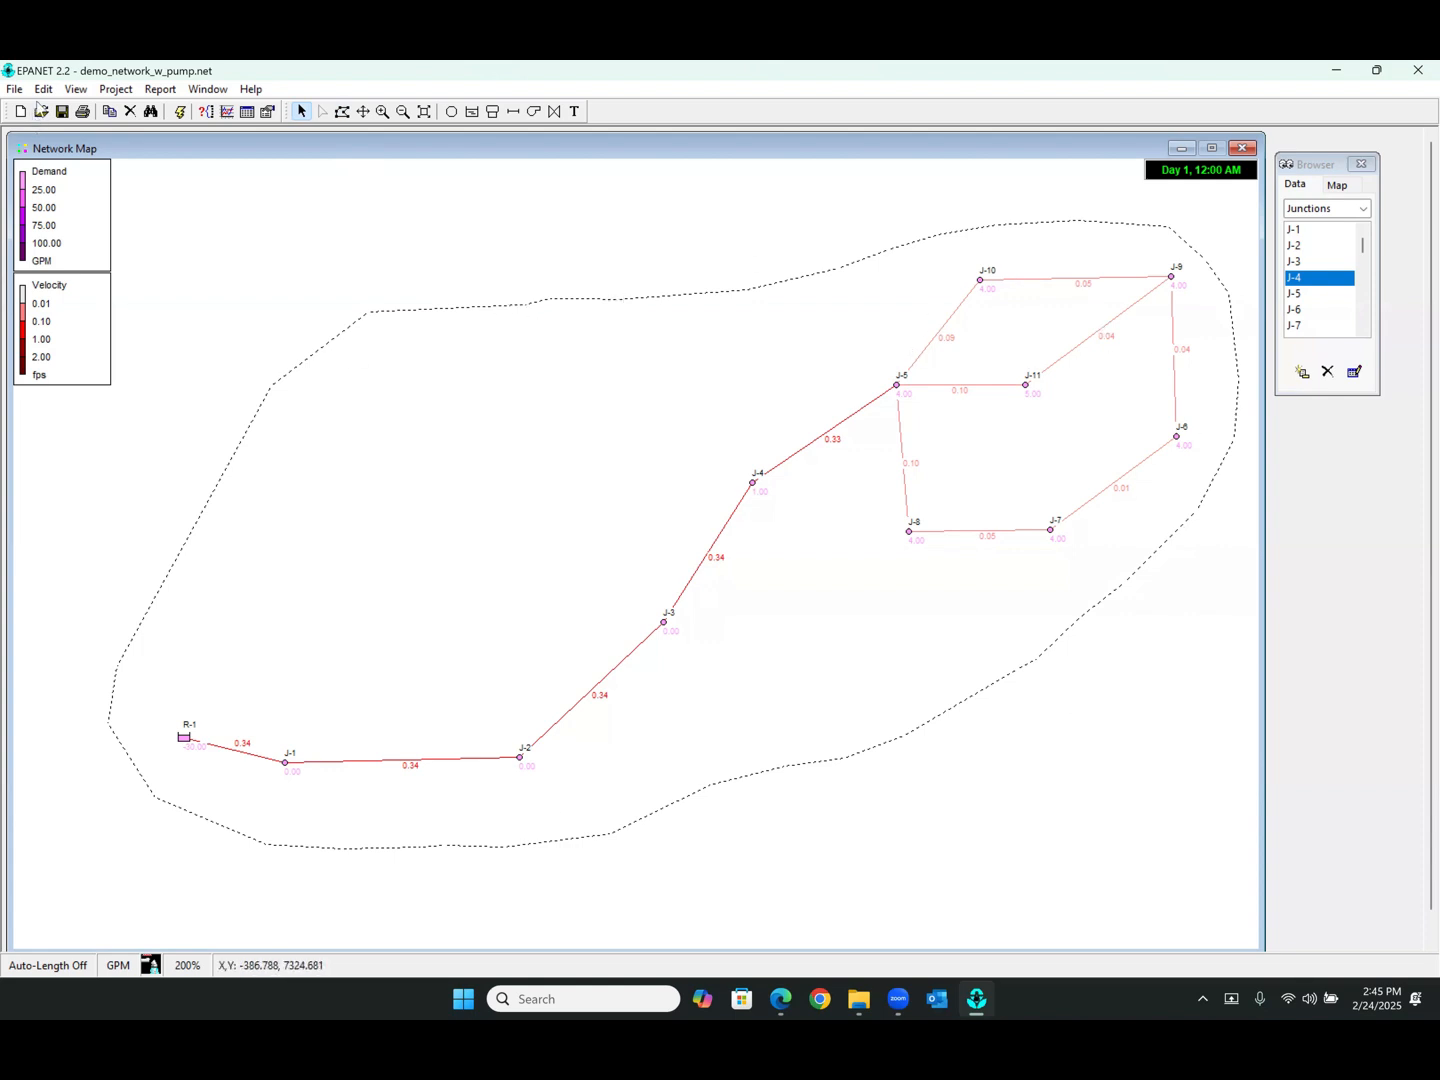
Group edit all junctions within the outlined area, replacing their Demand Pattern with Pat-1
{"action": "left_click", "coordinate": [43, 89]}
{"action": "left_click", "coordinate": [94, 223]}
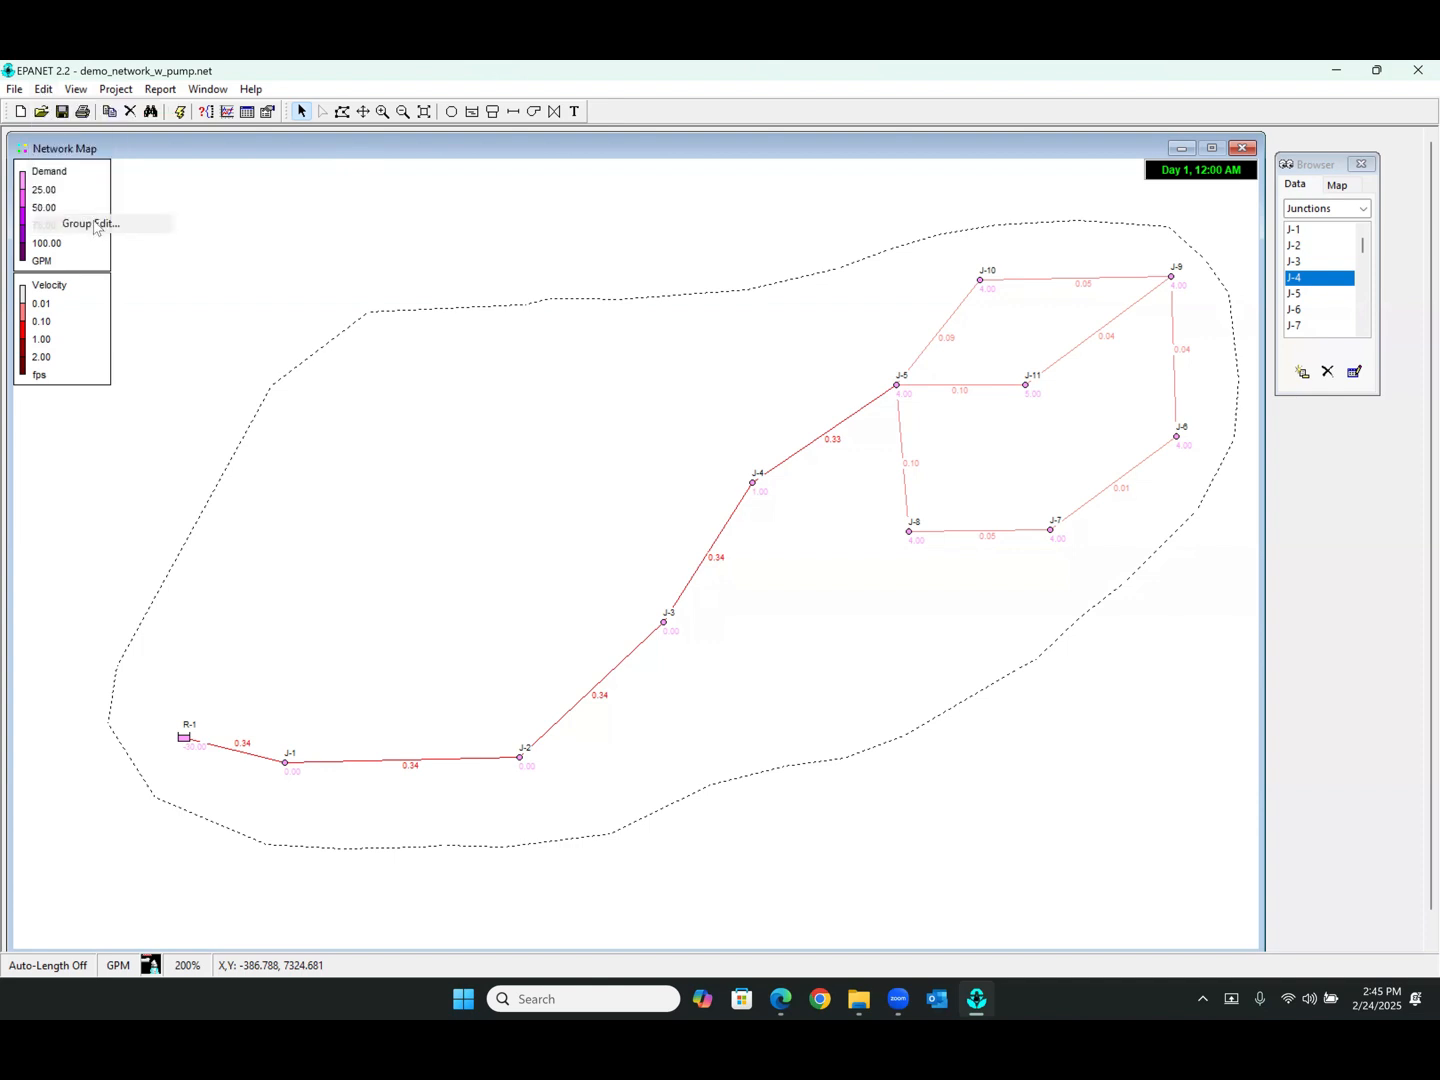
{"action": "left_click_drag", "start_coordinate": [700, 436], "coordinate": [536, 301]}
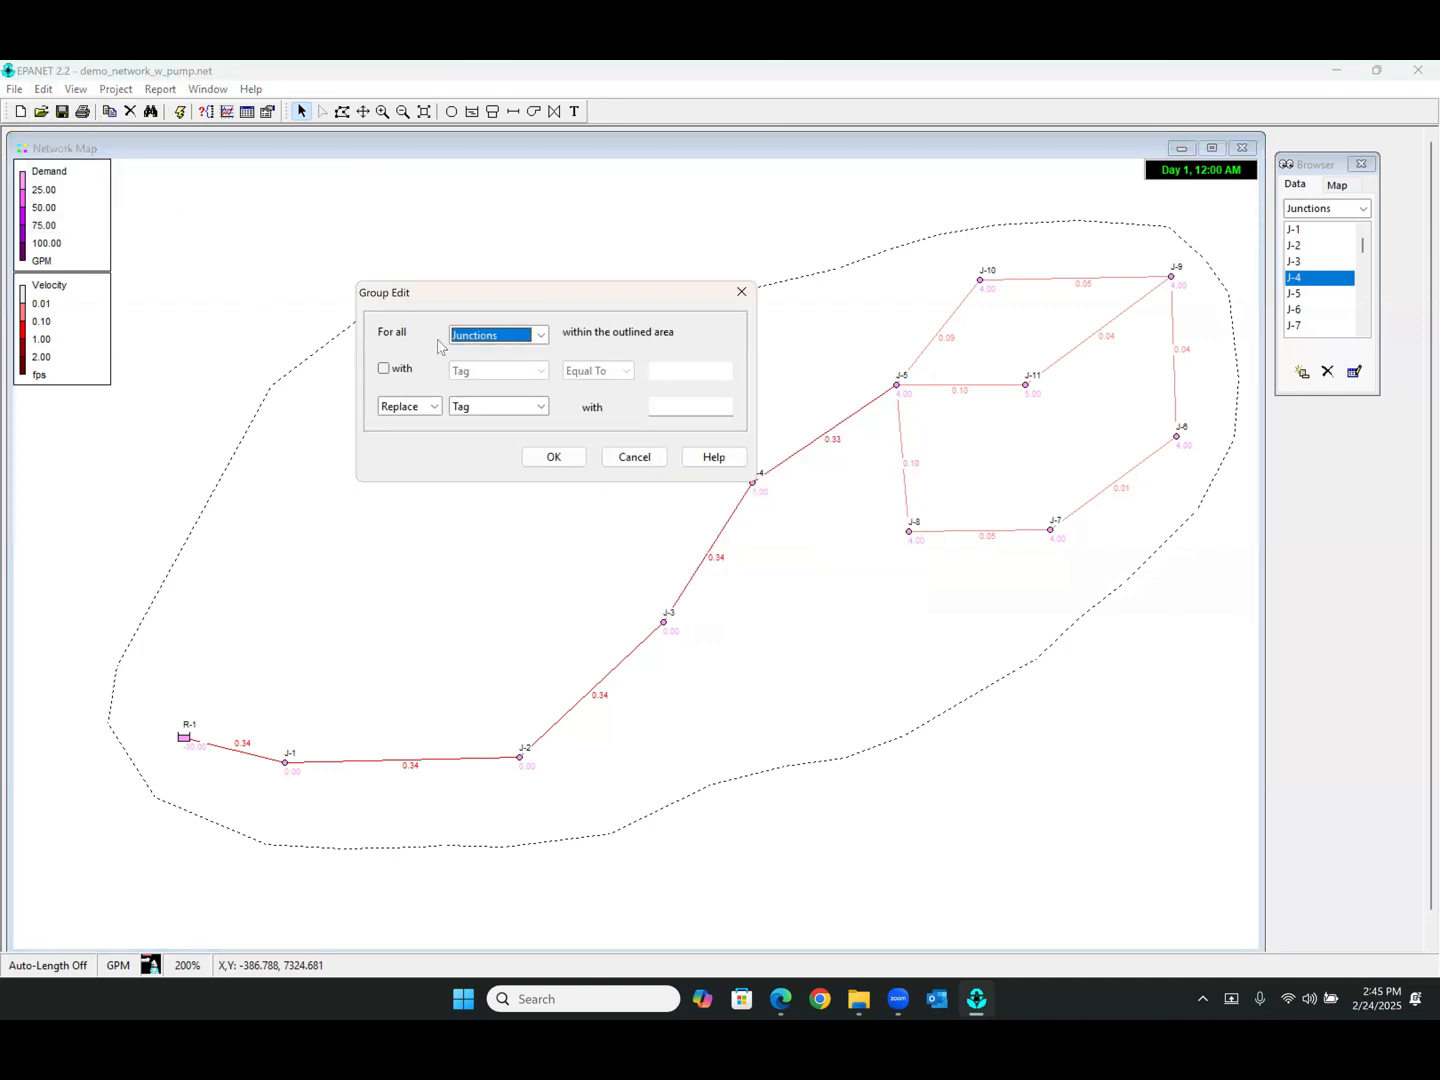
{"action": "left_click", "coordinate": [529, 409]}
{"action": "left_click", "coordinate": [510, 466]}
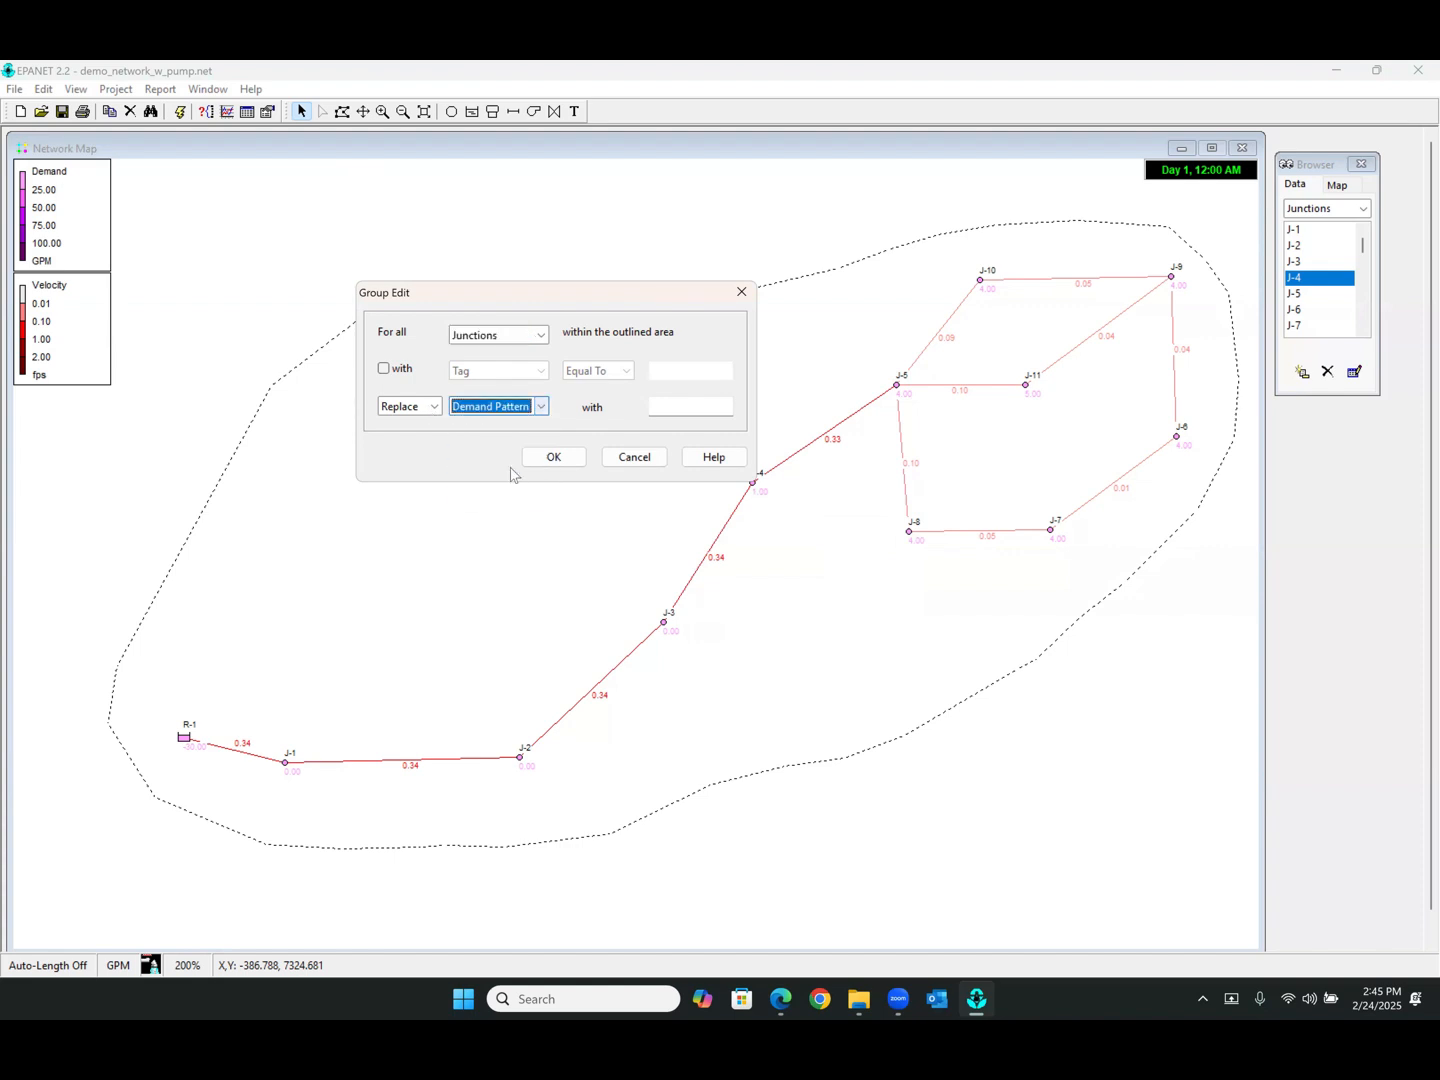
{"action": "left_click", "coordinate": [683, 405]}
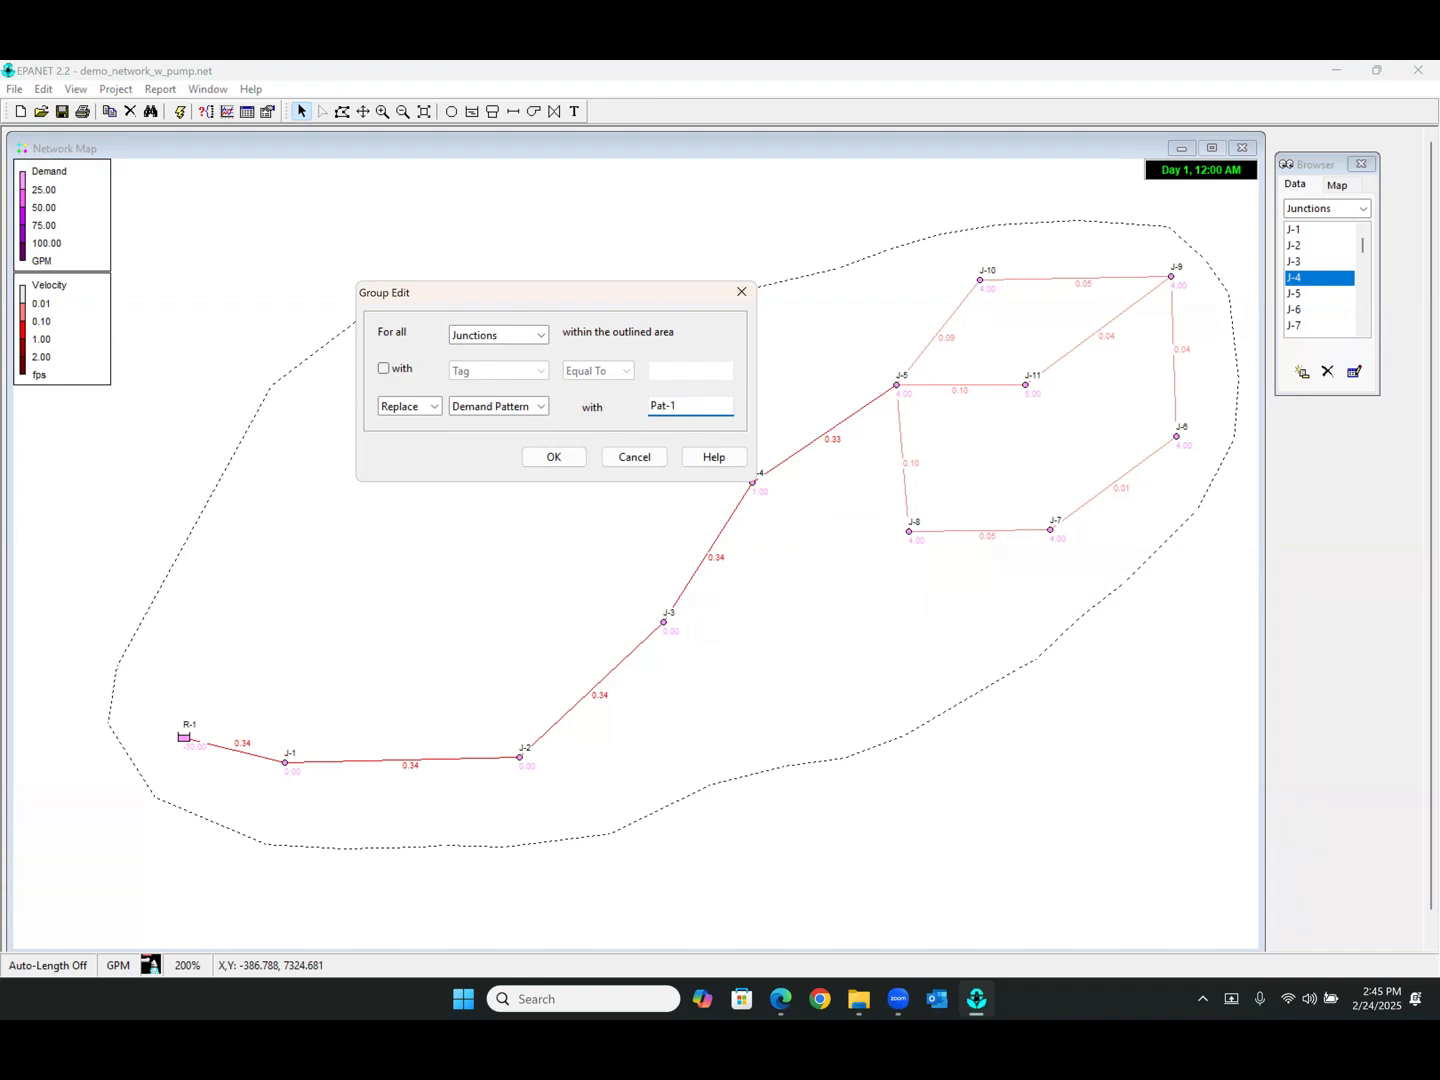
{"action": "left_click", "coordinate": [556, 458]}
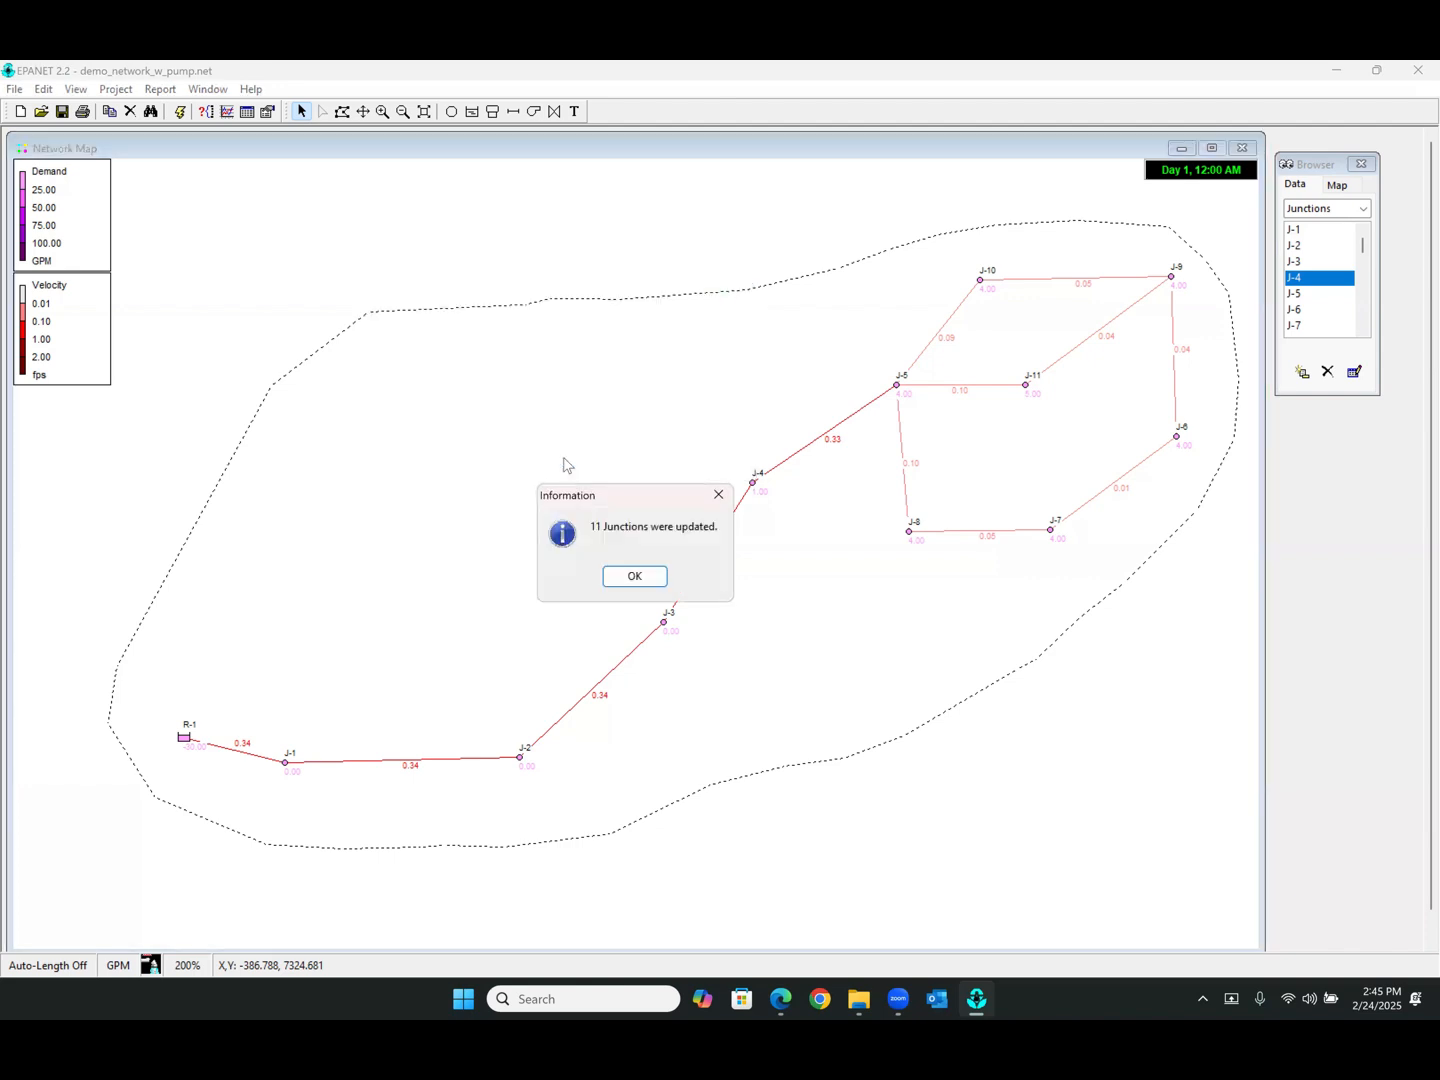
{"action": "left_click", "coordinate": [636, 577]}
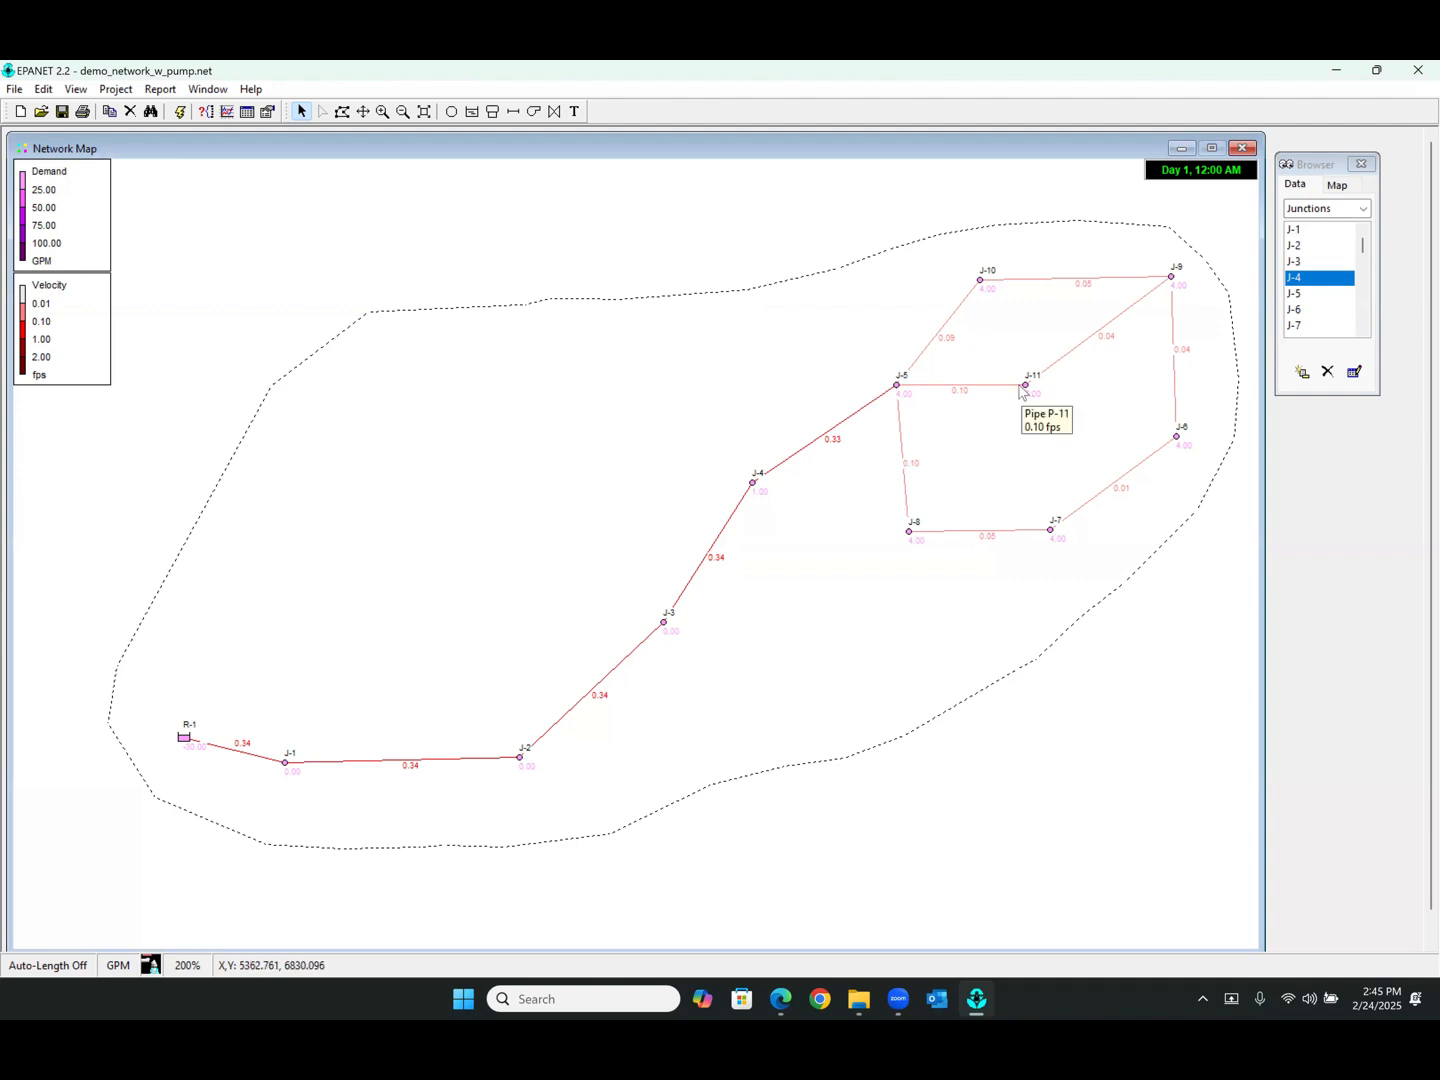
Check junction J-11's demand pattern and toggle the node display between Base Demand and Demand
{"action": "double_click", "coordinate": [1025, 385]}
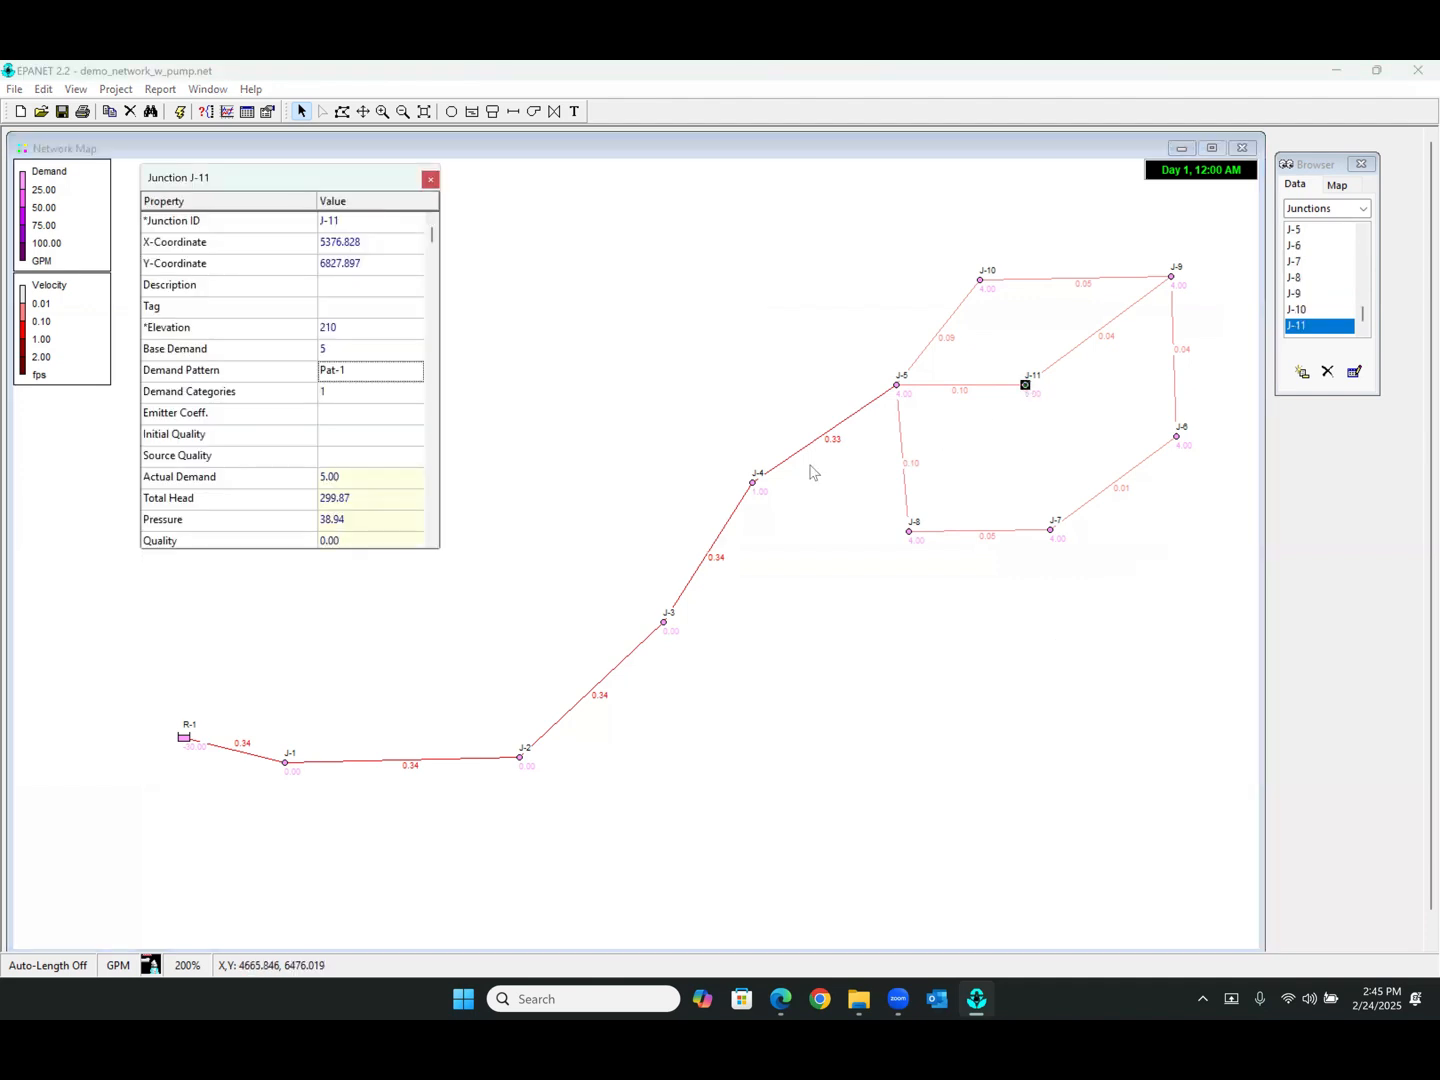
{"action": "left_click", "coordinate": [430, 180]}
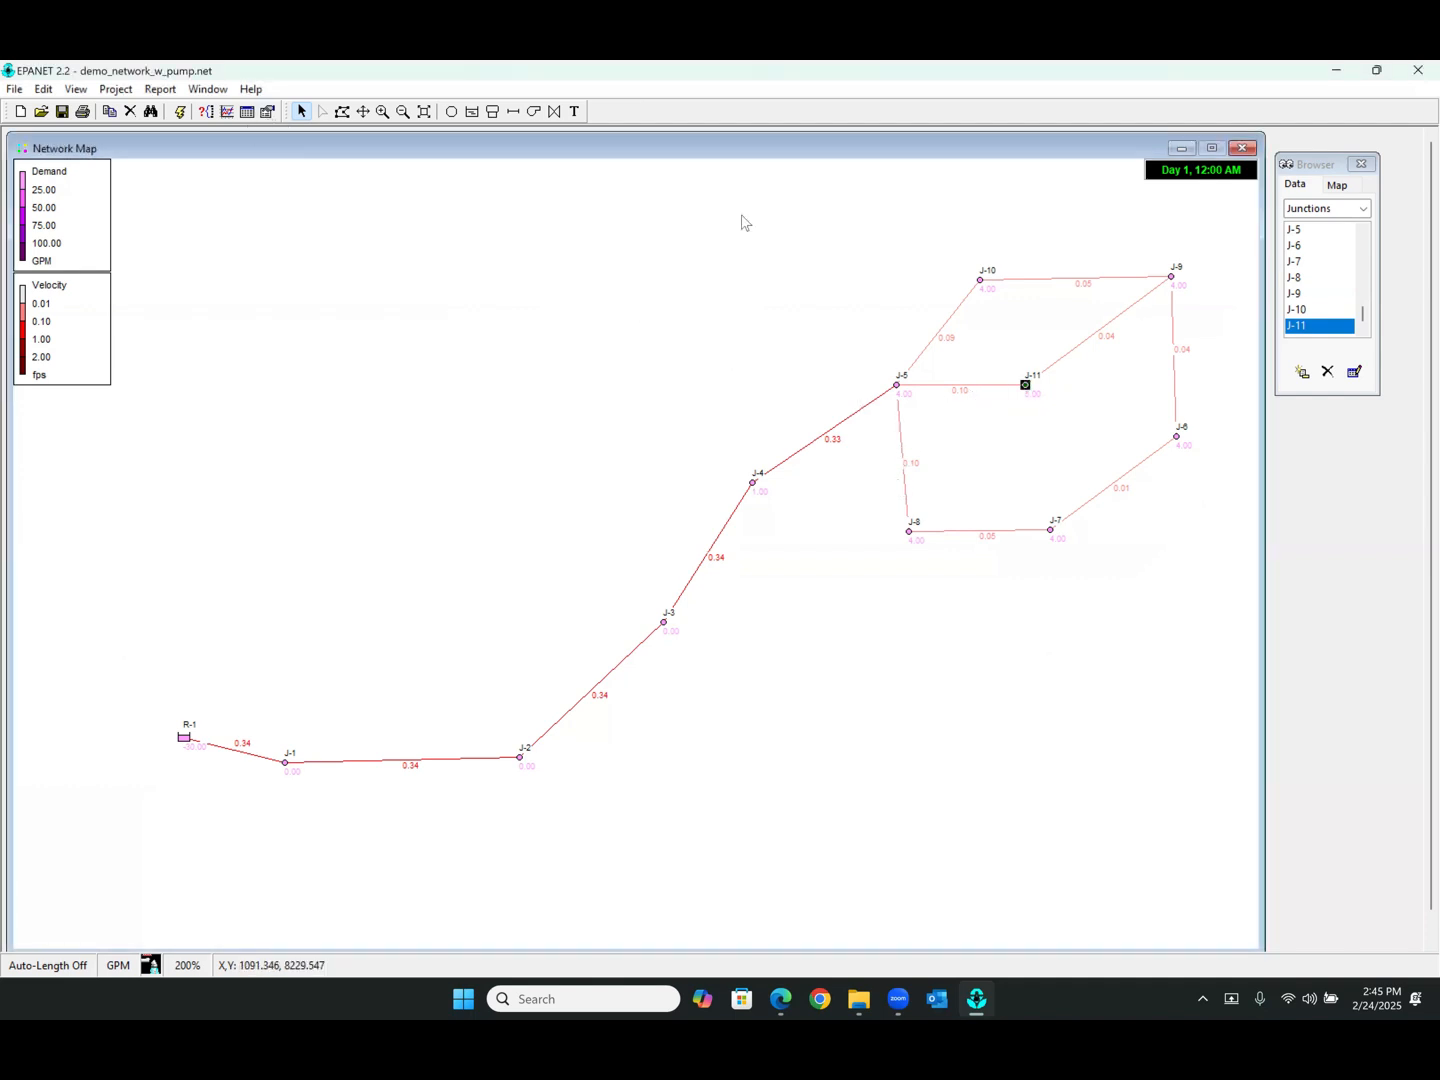
{"action": "left_click", "coordinate": [1350, 184]}
{"action": "left_click", "coordinate": [1350, 222]}
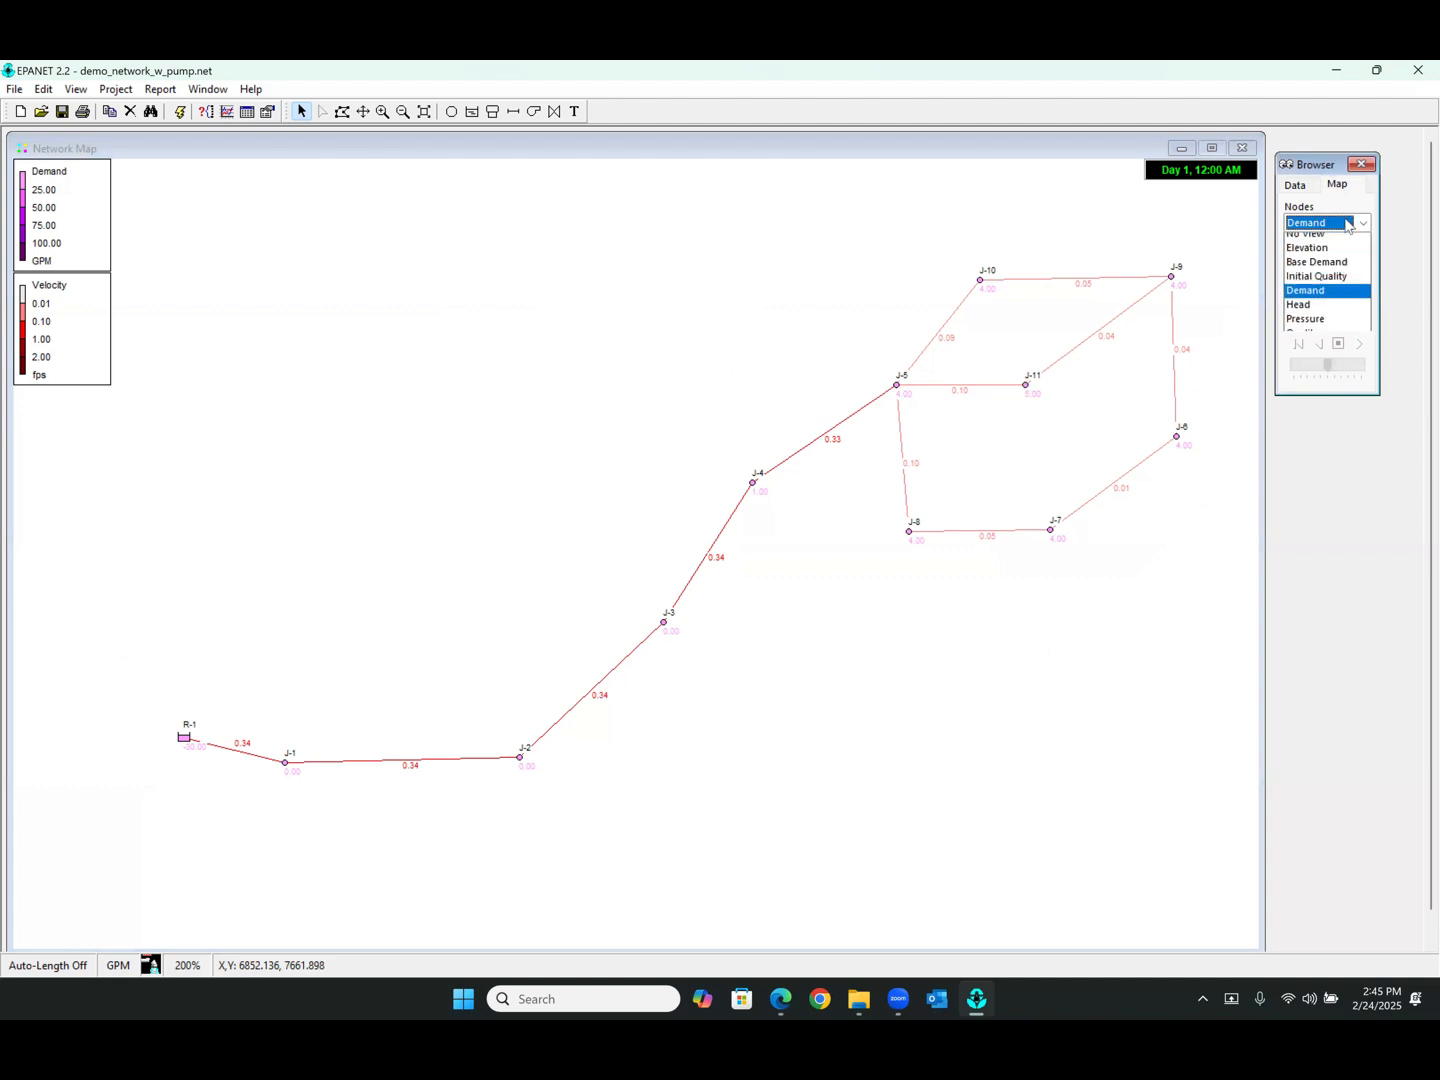
{"action": "left_click", "coordinate": [1316, 268]}
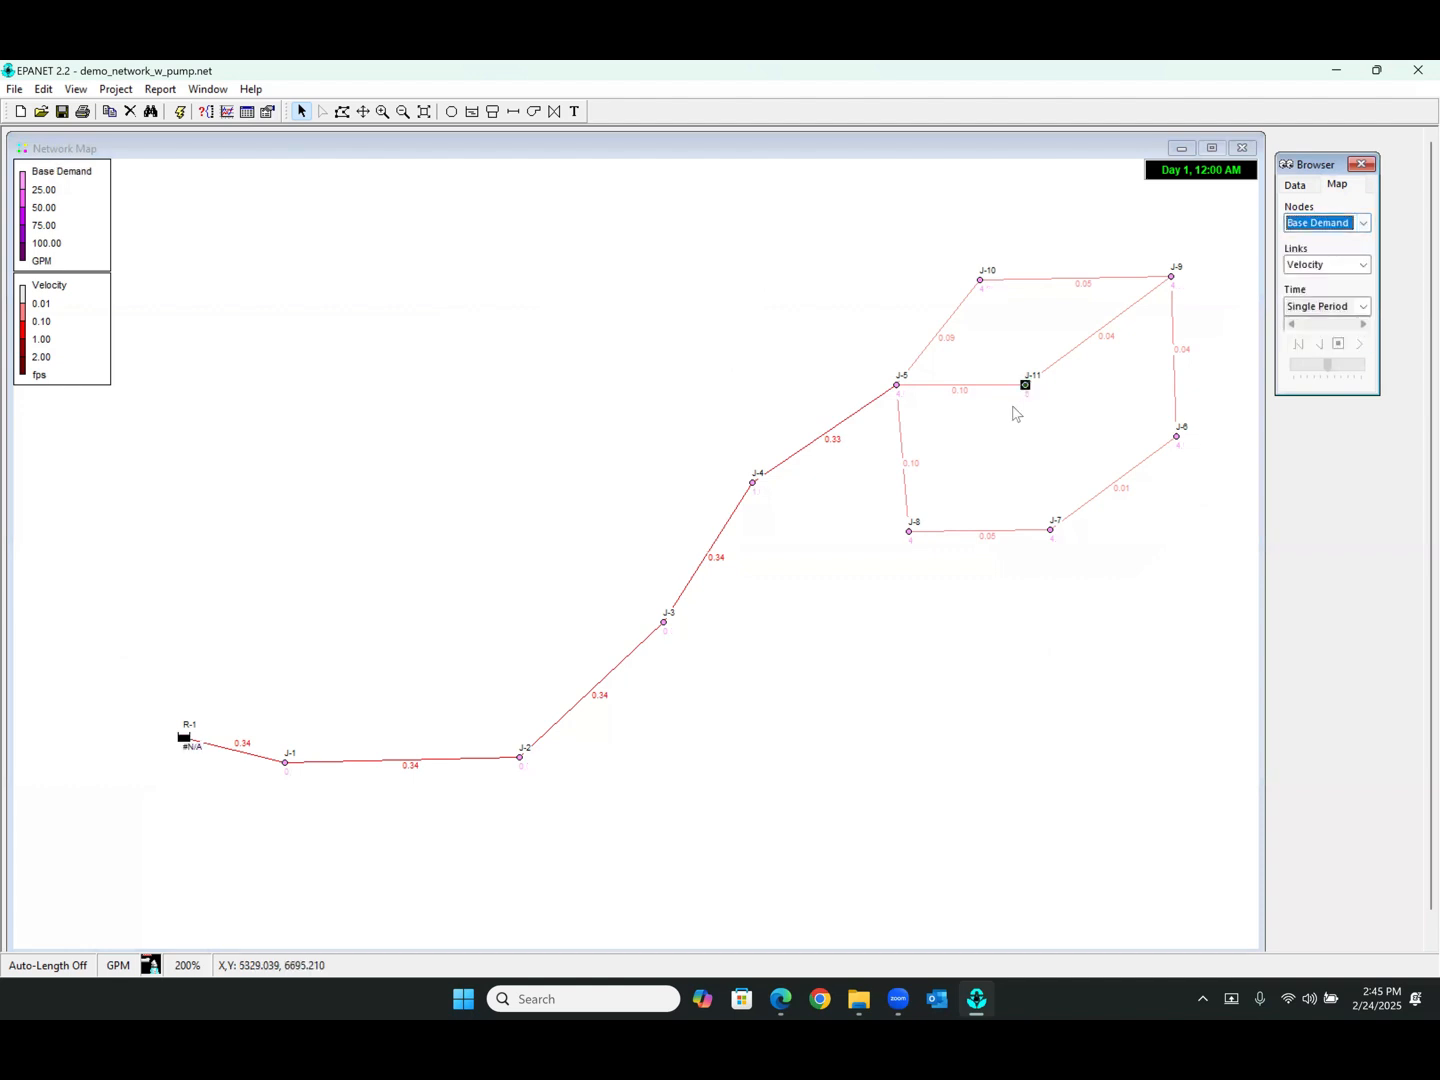
{"action": "left_click", "coordinate": [1327, 221]}
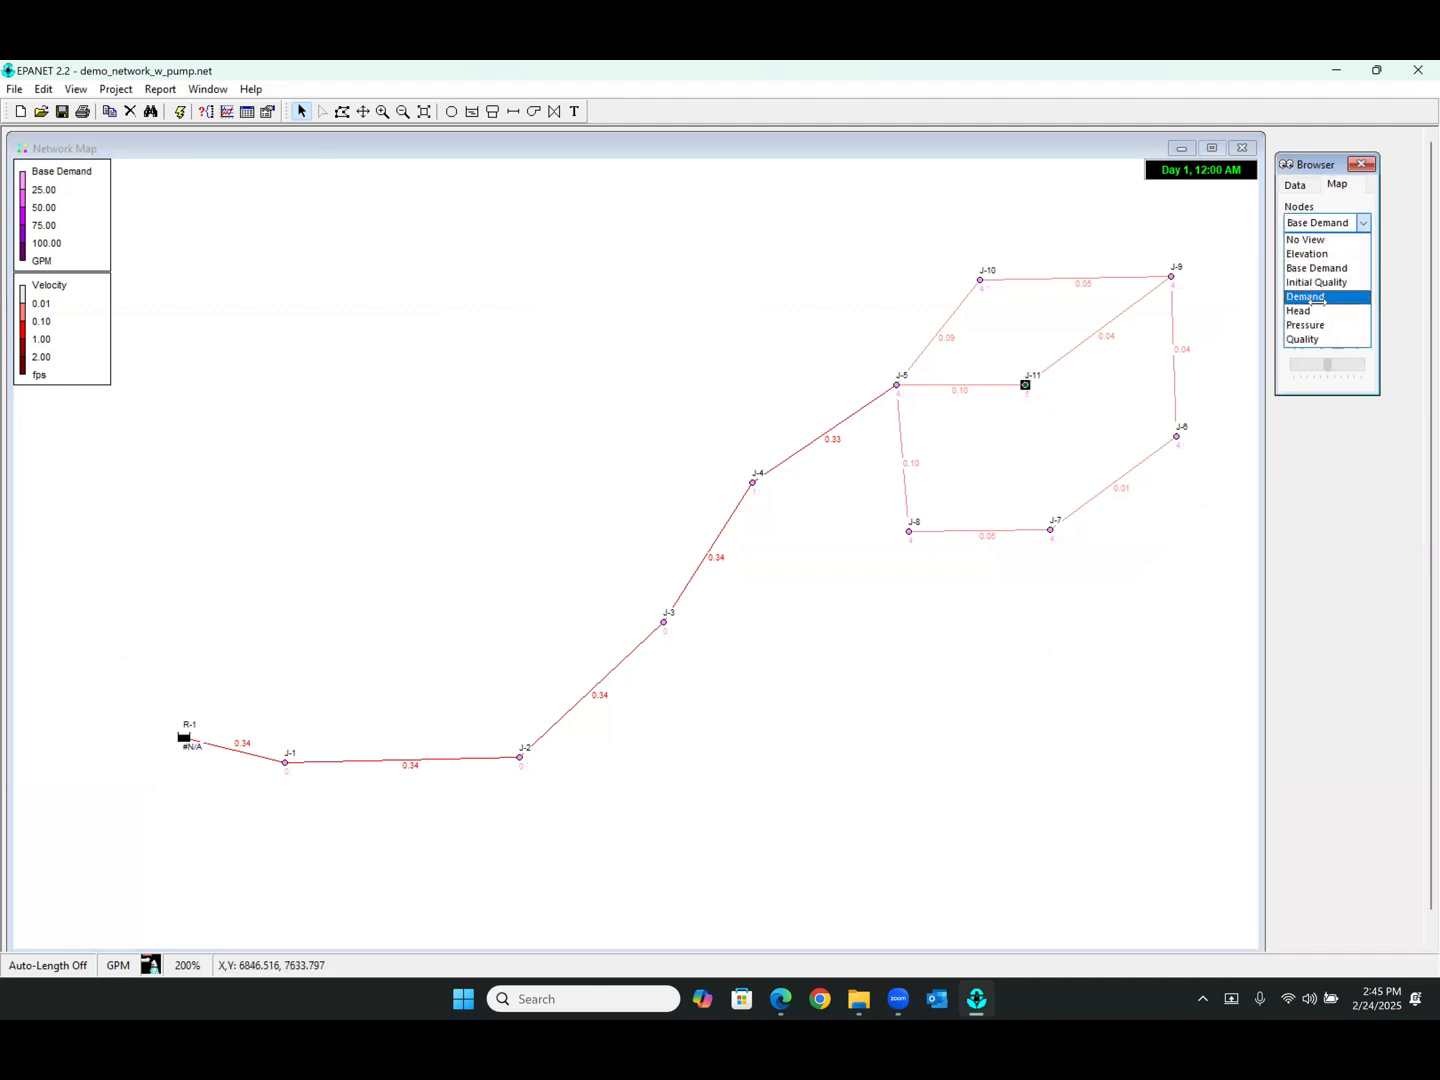
{"action": "left_click", "coordinate": [1316, 296]}
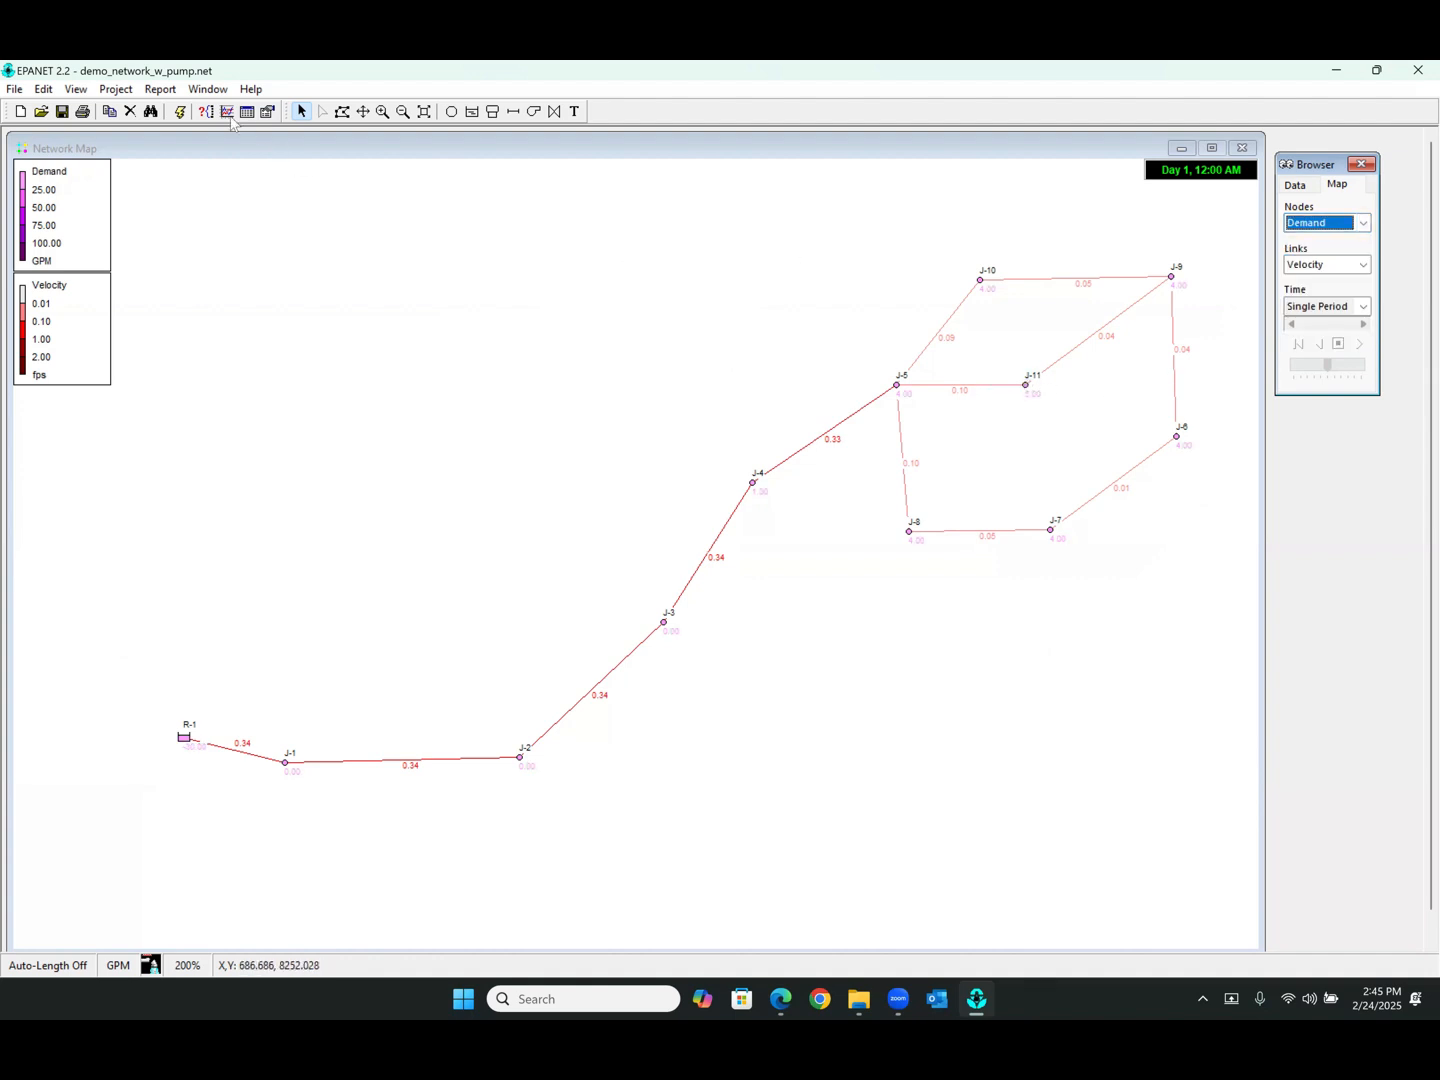
Run the hydraulic analysis with the new demand pattern
{"action": "left_click", "coordinate": [181, 113]}
{"action": "left_click", "coordinate": [692, 548]}
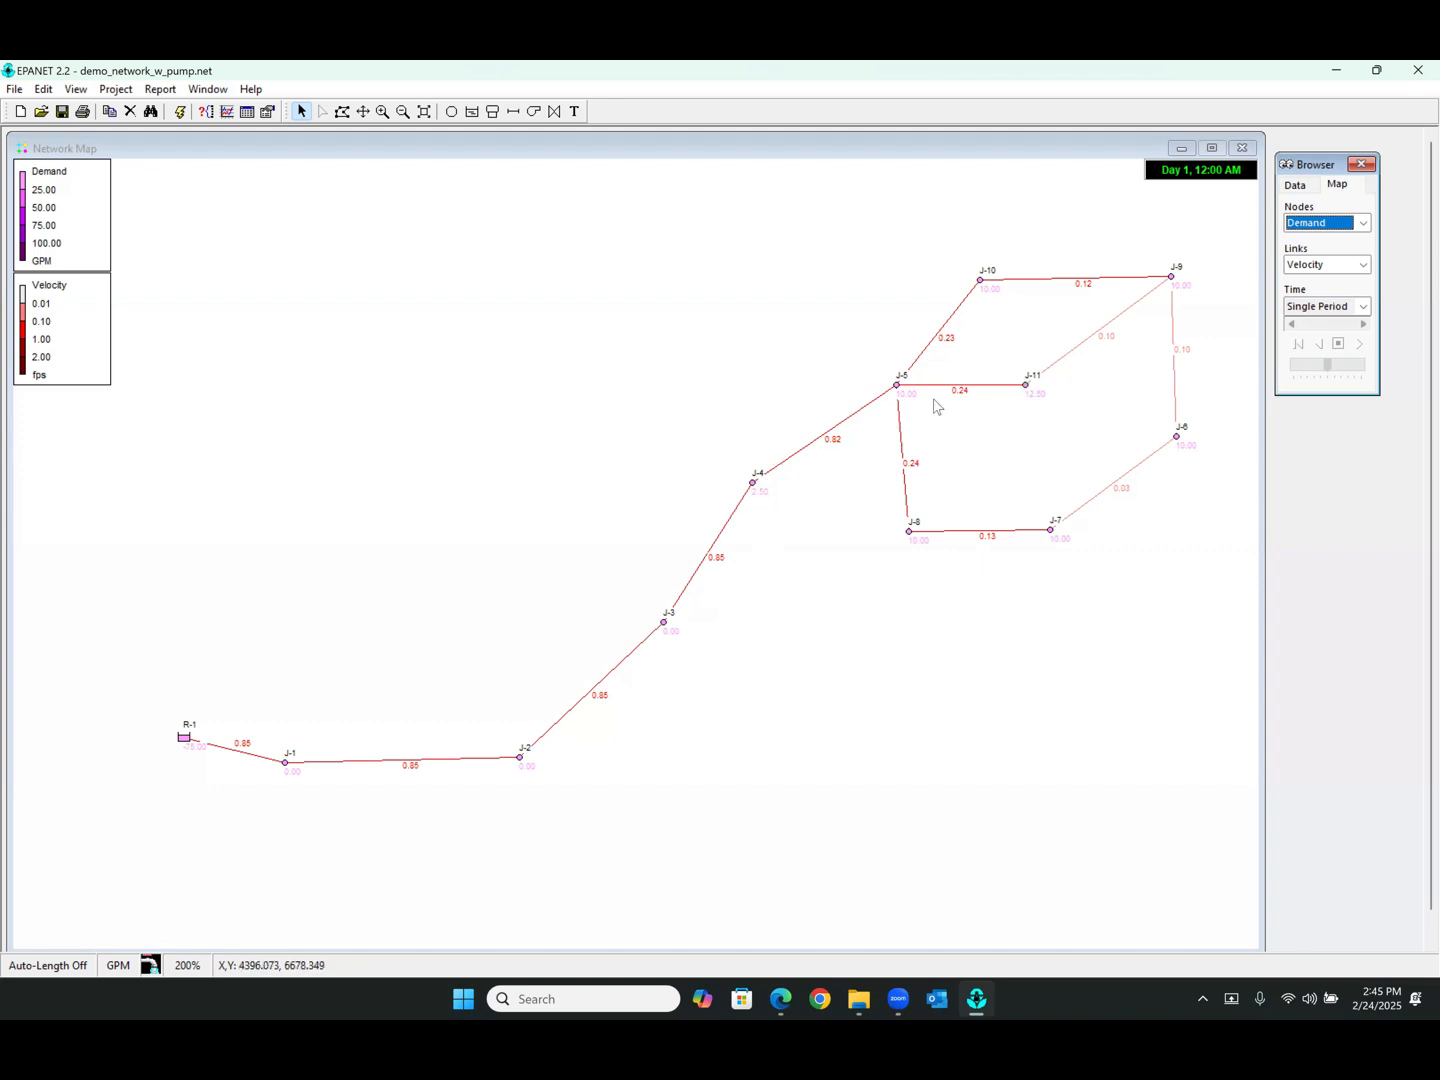
Compare node Base Demand and Demand values on the map, then display node Pressure
{"action": "left_click", "coordinate": [1300, 224]}
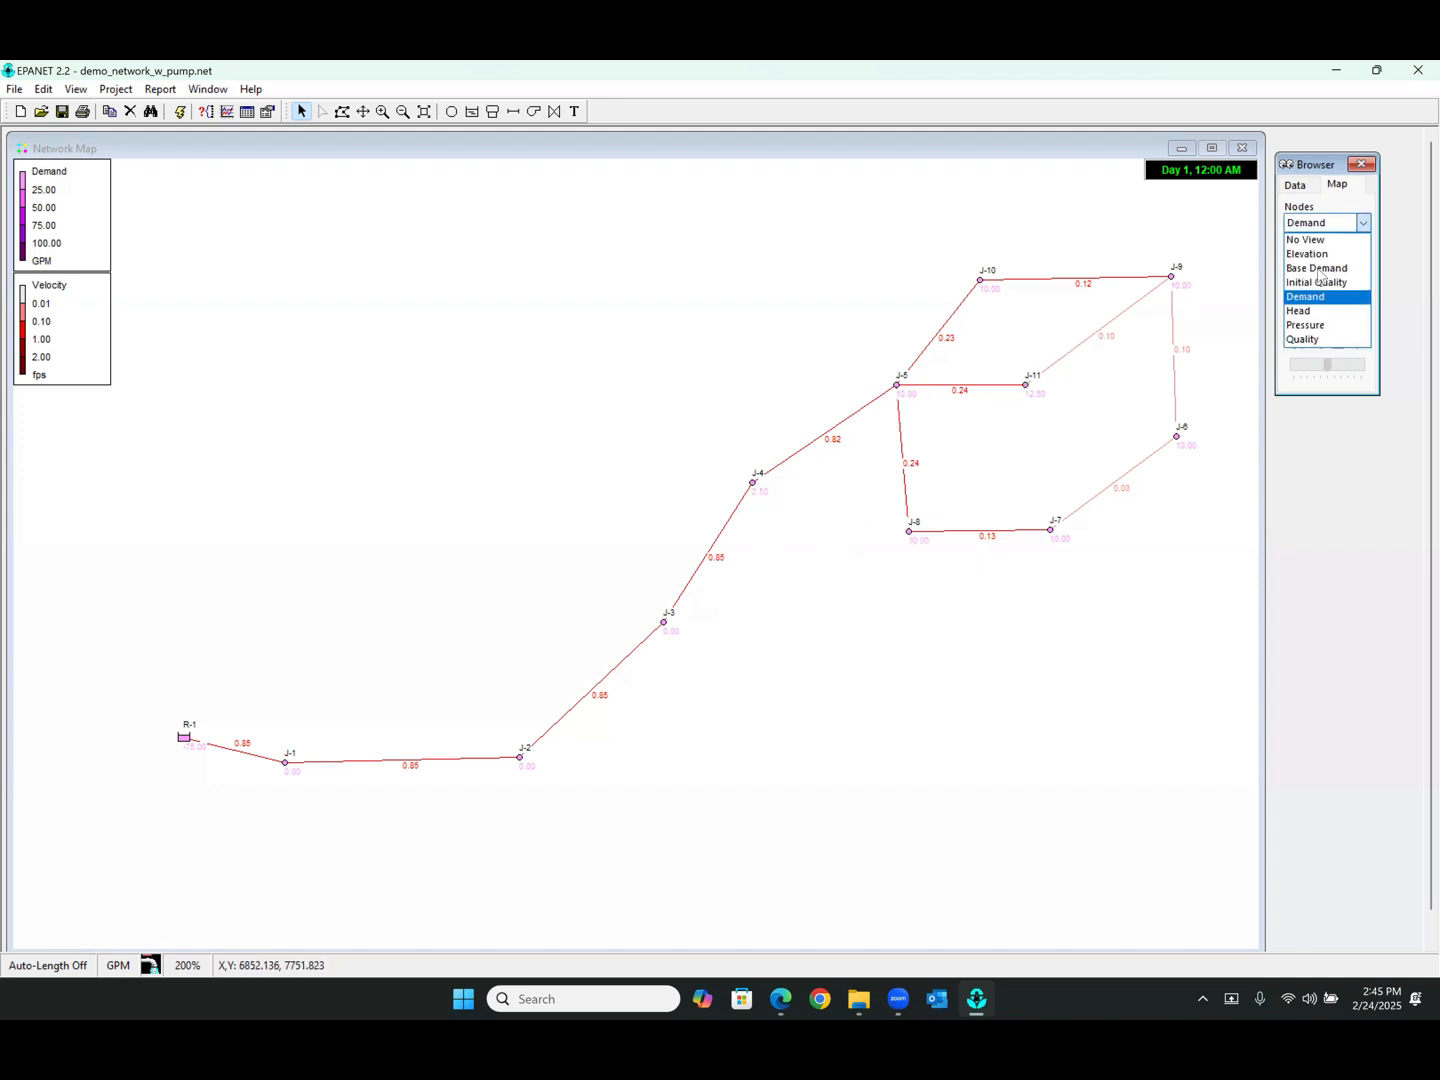
{"action": "left_click", "coordinate": [1317, 262]}
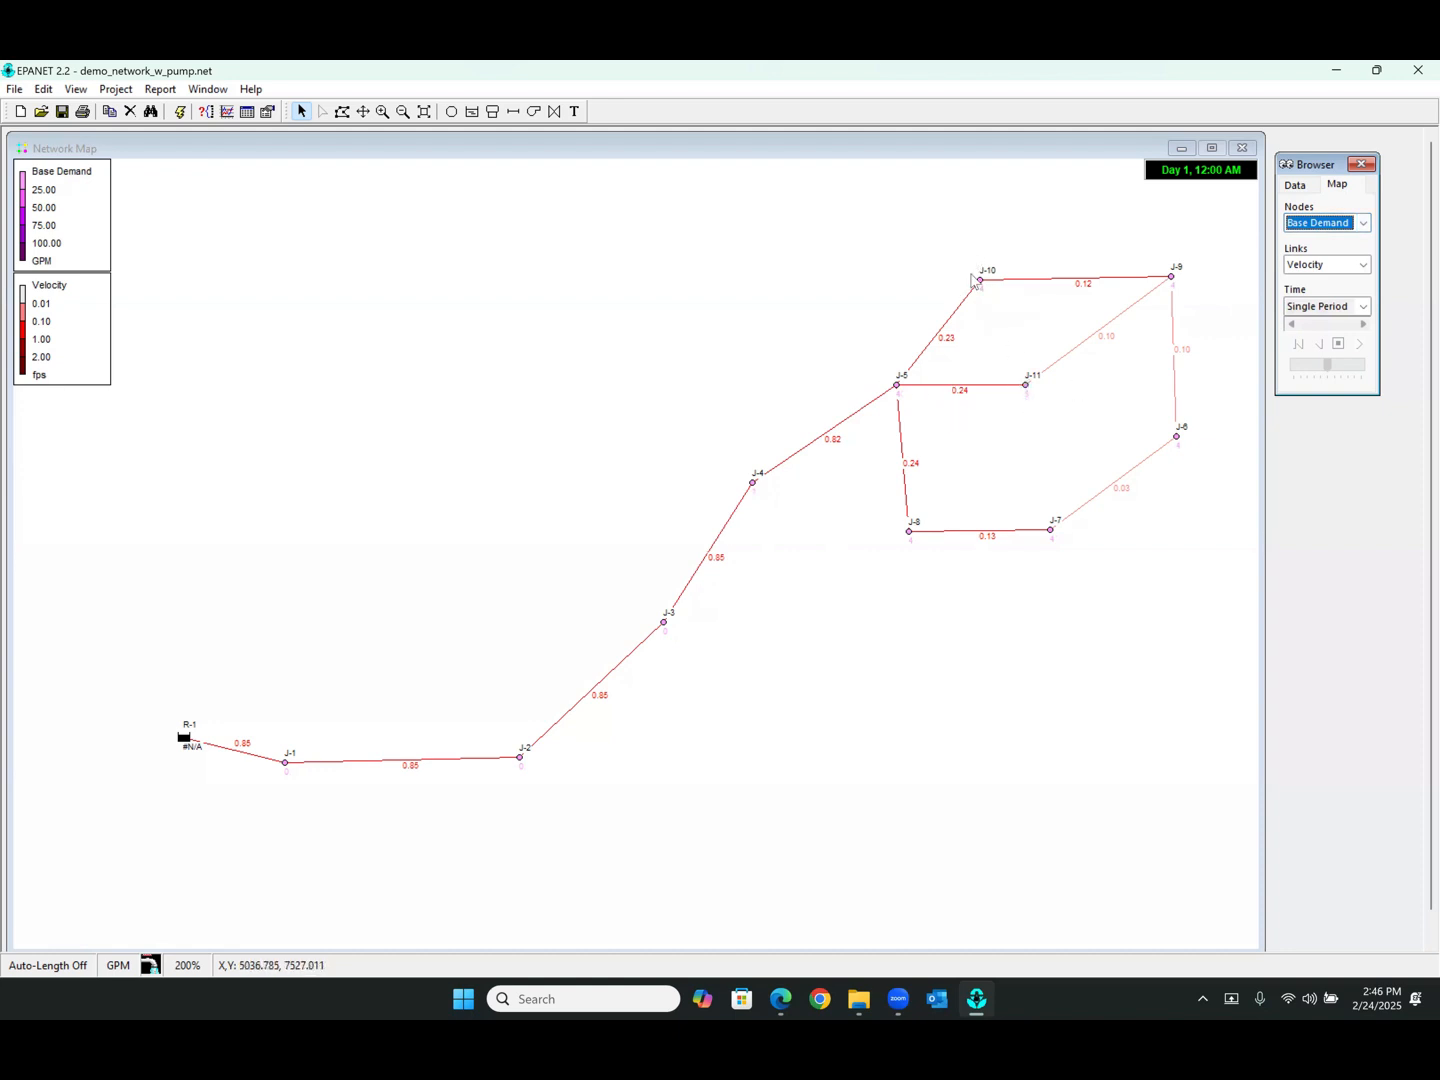
{"action": "left_click", "coordinate": [1317, 224]}
{"action": "key", "text": "Down"}
{"action": "key", "text": "Down"}
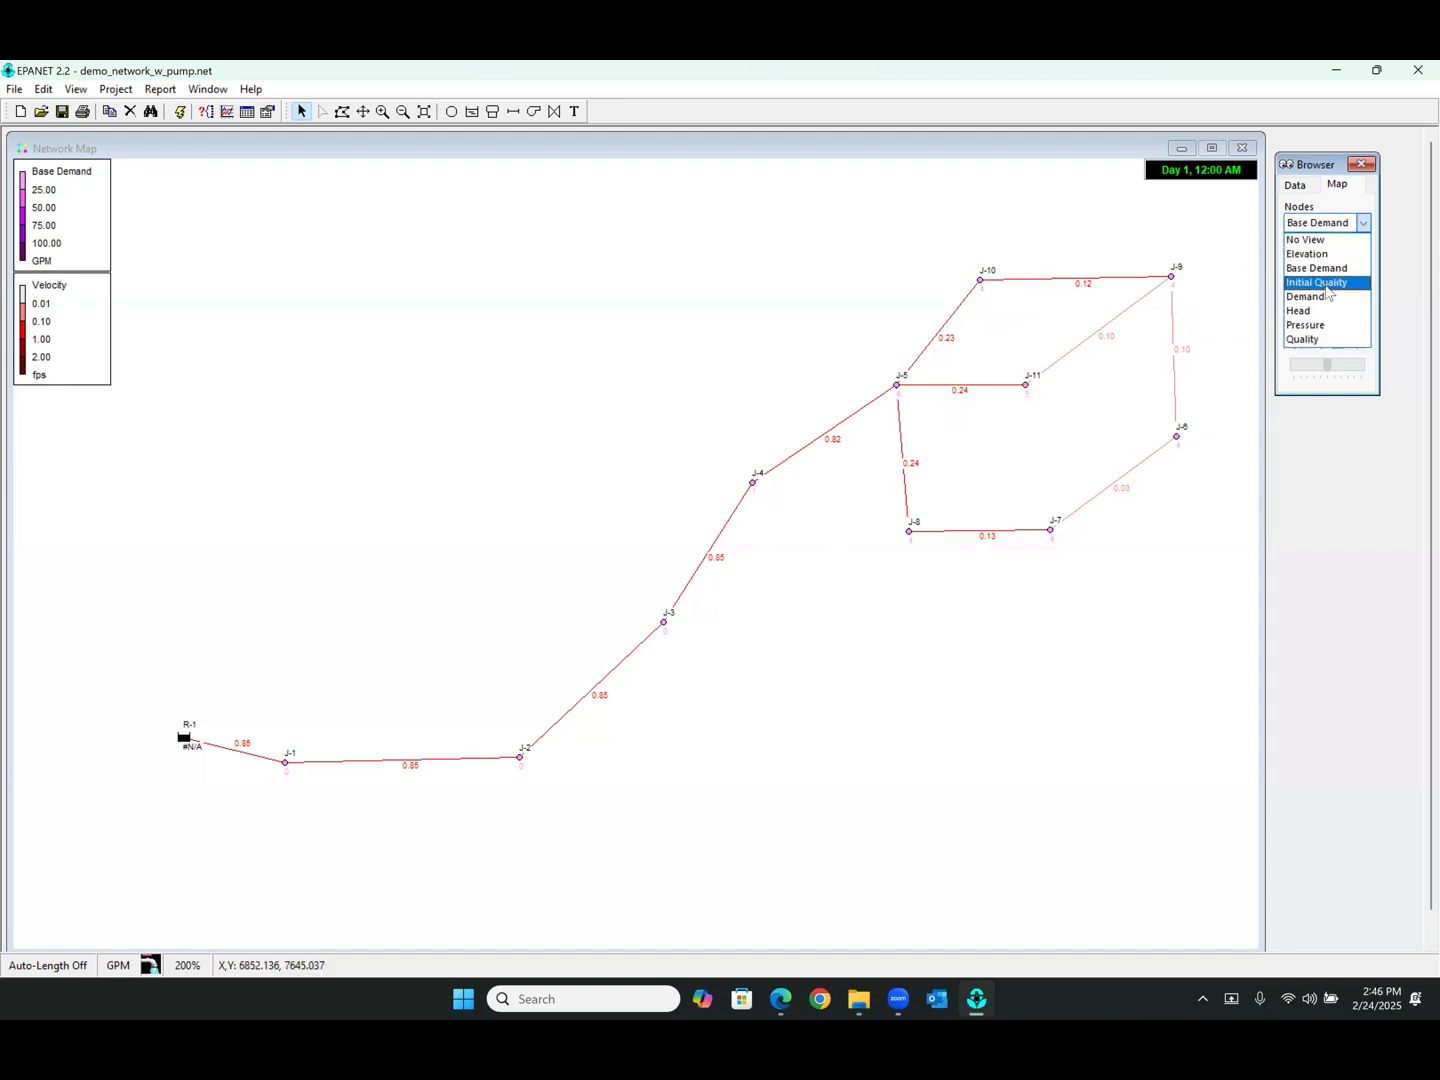
{"action": "key", "text": "Return"}
{"action": "left_click", "coordinate": [1025, 384]}
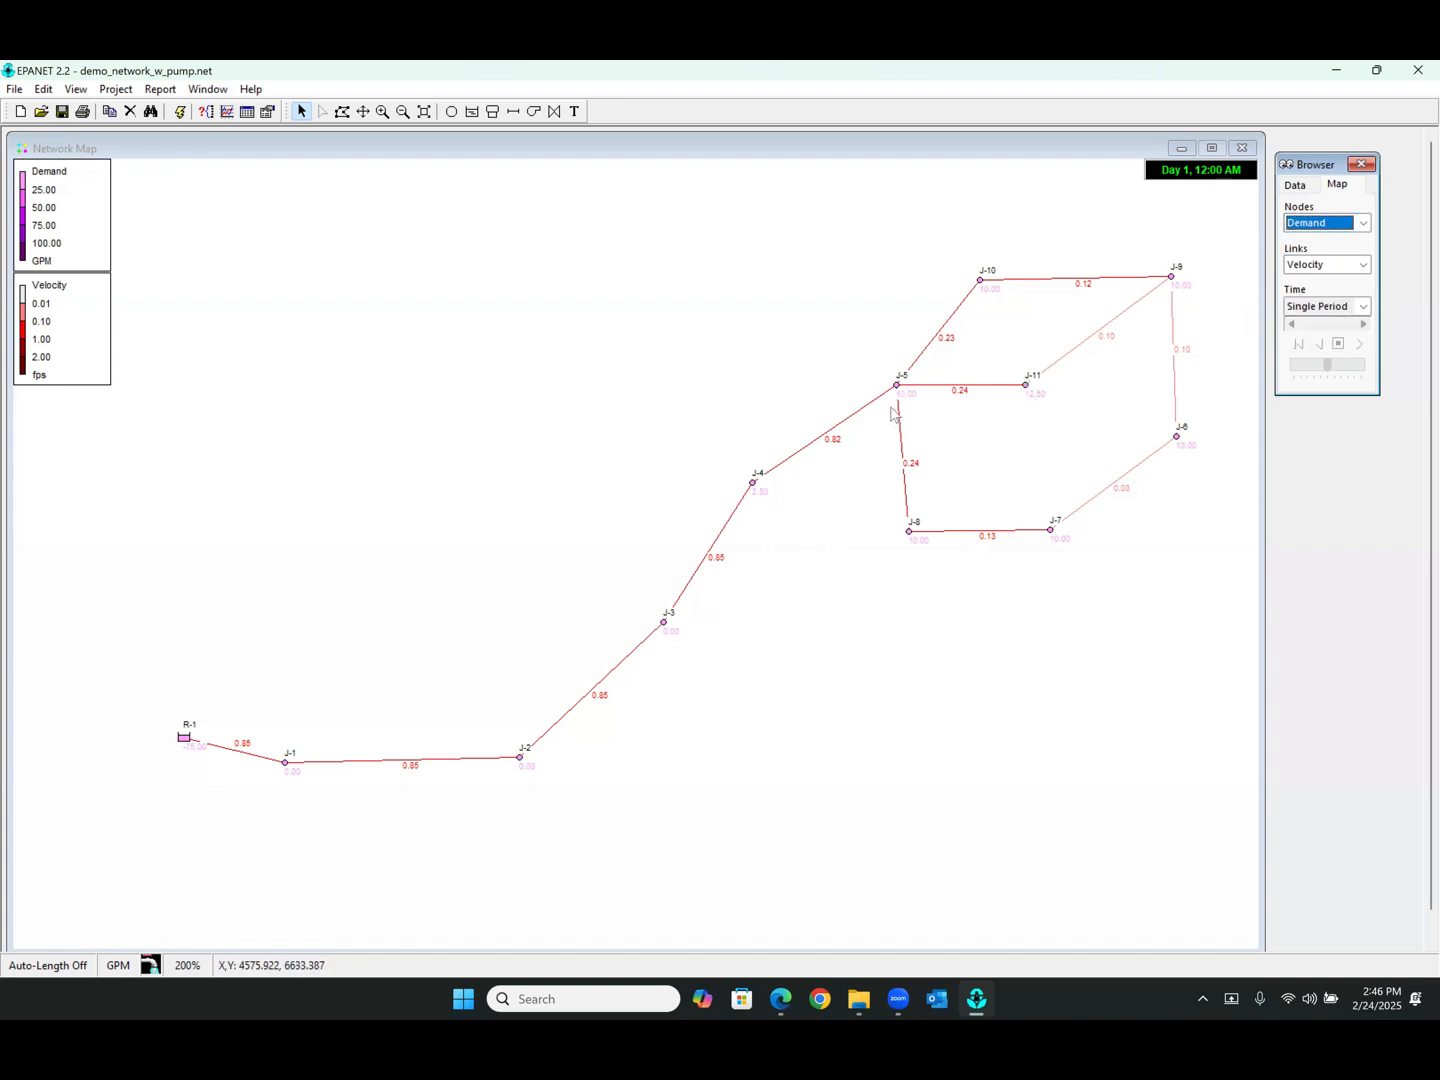
{"action": "mouse_move", "coordinate": [896, 402]}
{"action": "left_click", "coordinate": [1319, 226]}
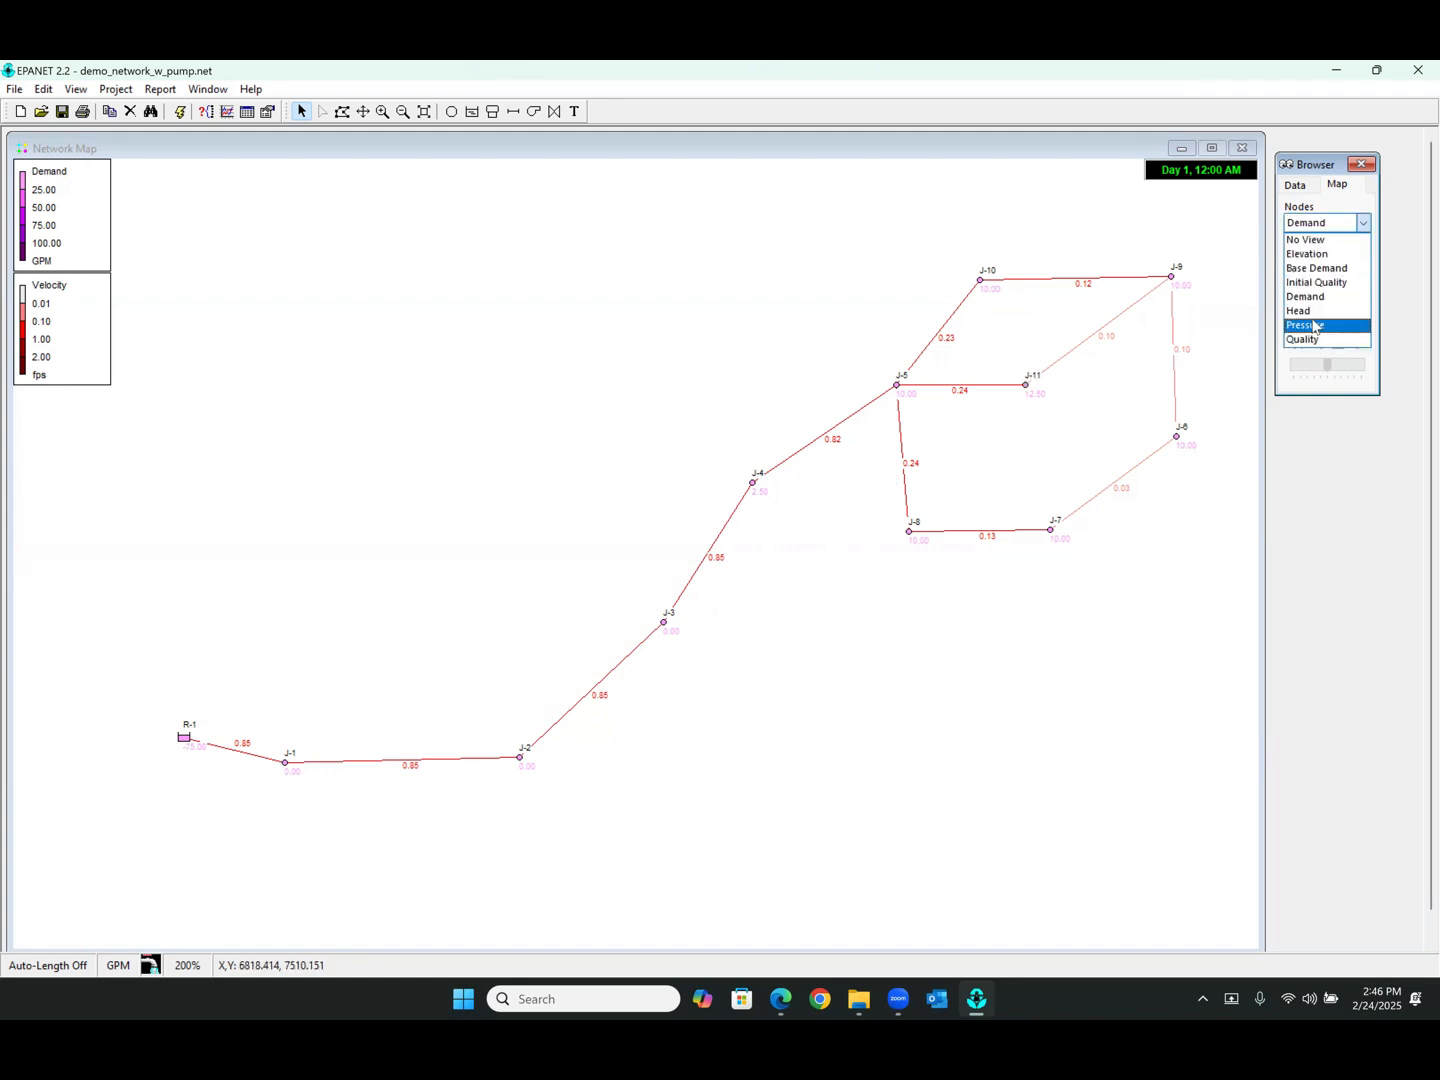
{"action": "left_click", "coordinate": [1312, 321]}
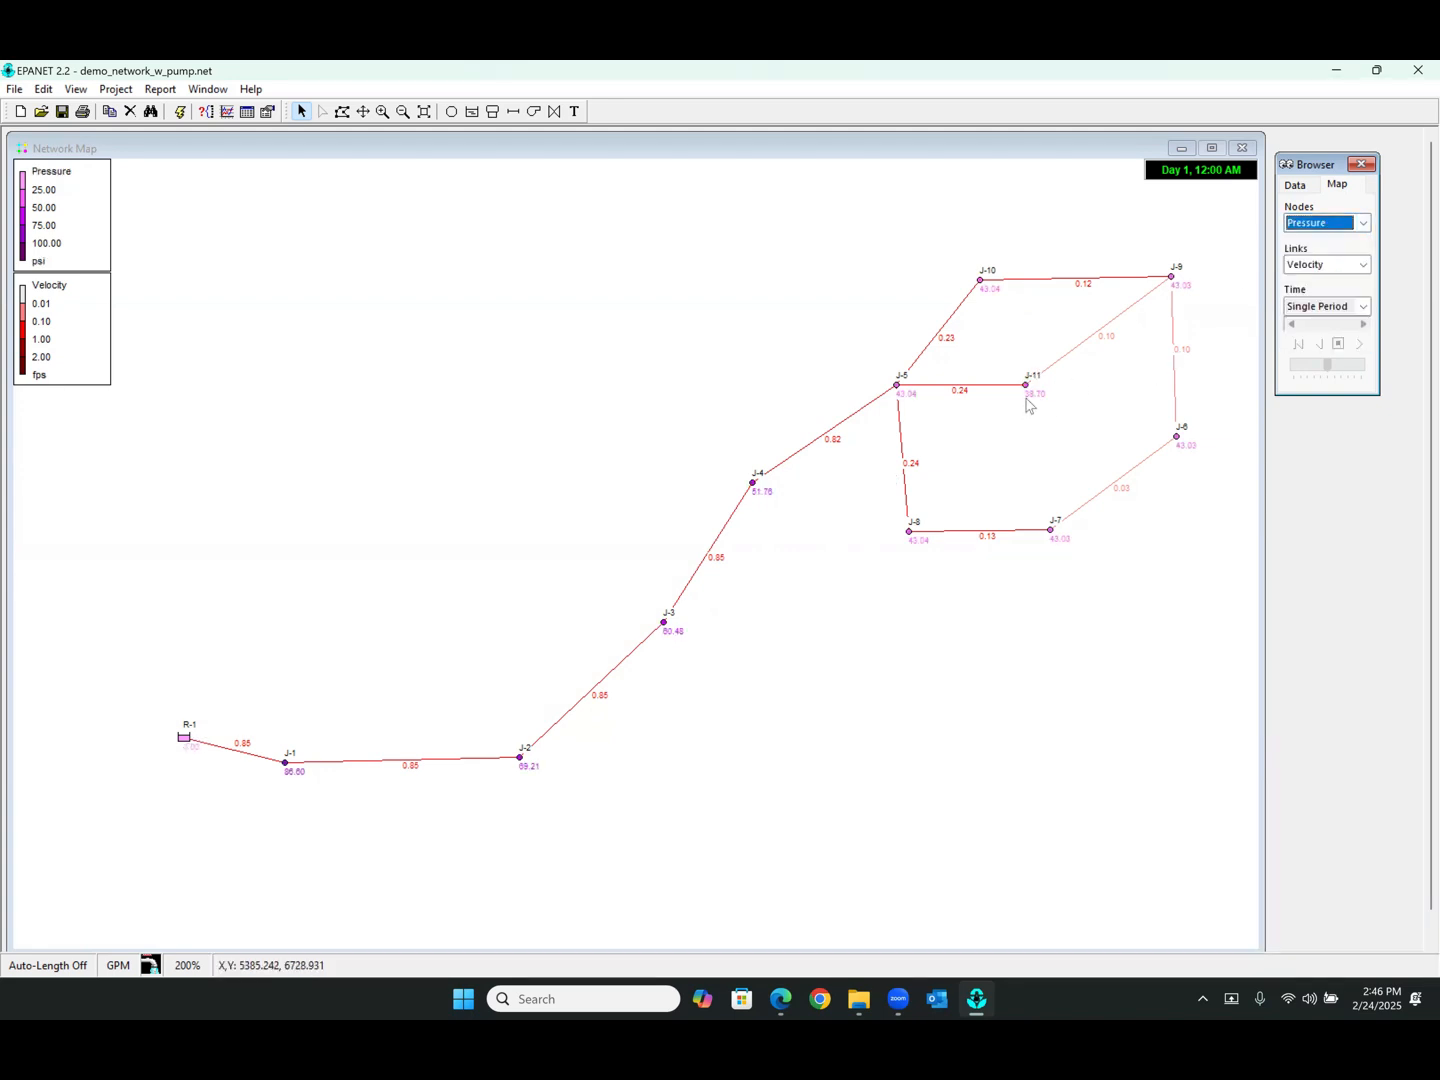